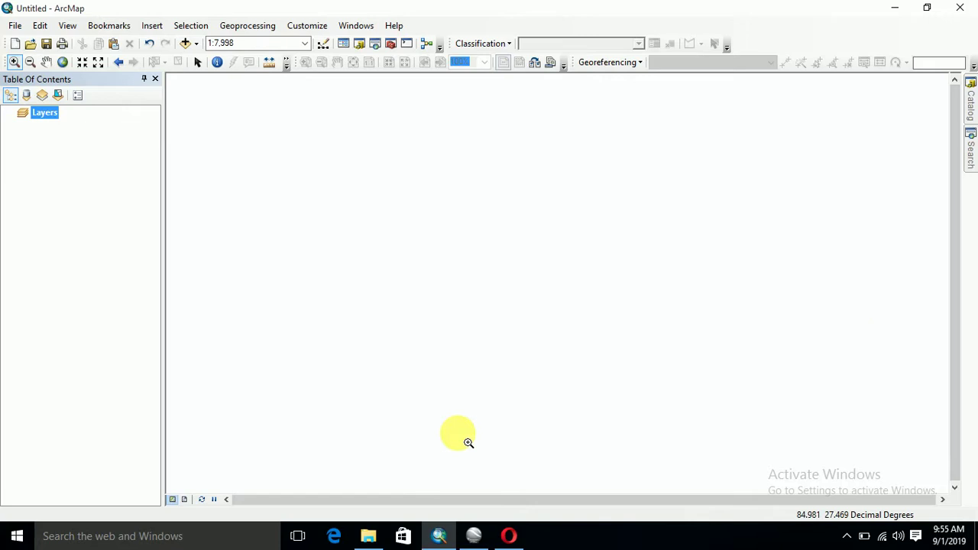
# - Open the kailali 1990 folder in the landsat w1 File Explorer window
pyautogui.moveTo(372, 539)
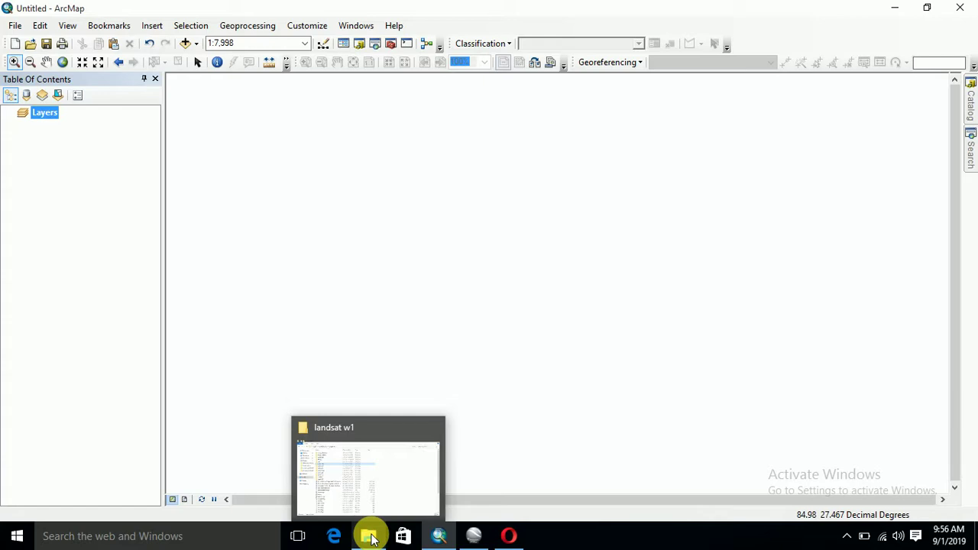
pyautogui.click(372, 539)
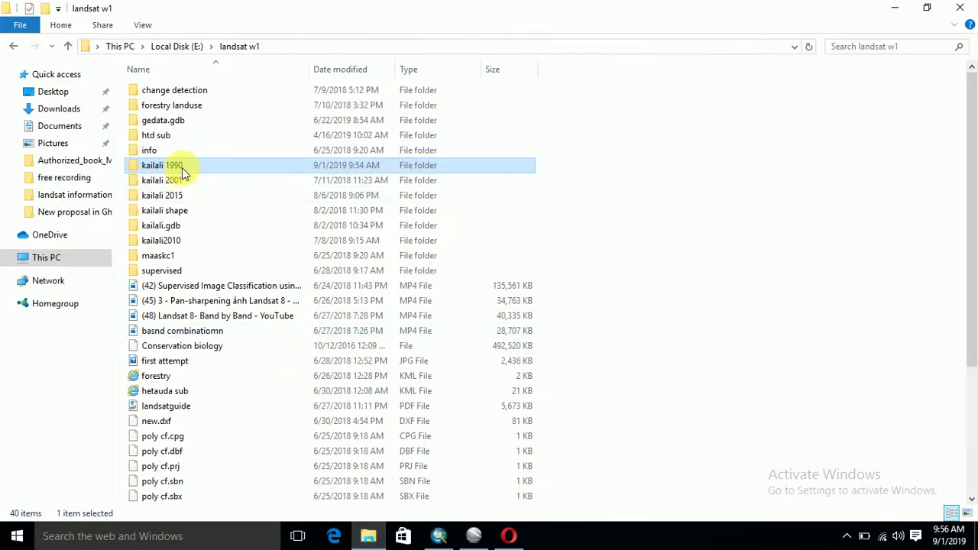
pyautogui.doubleClick(184, 170)
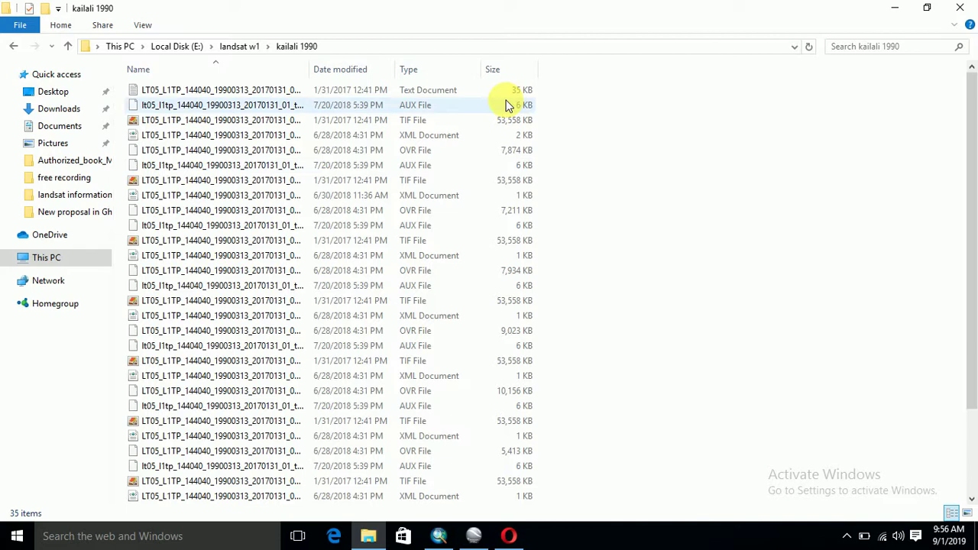
pyautogui.moveTo(972, 191); pyautogui.dragTo(970, 77)
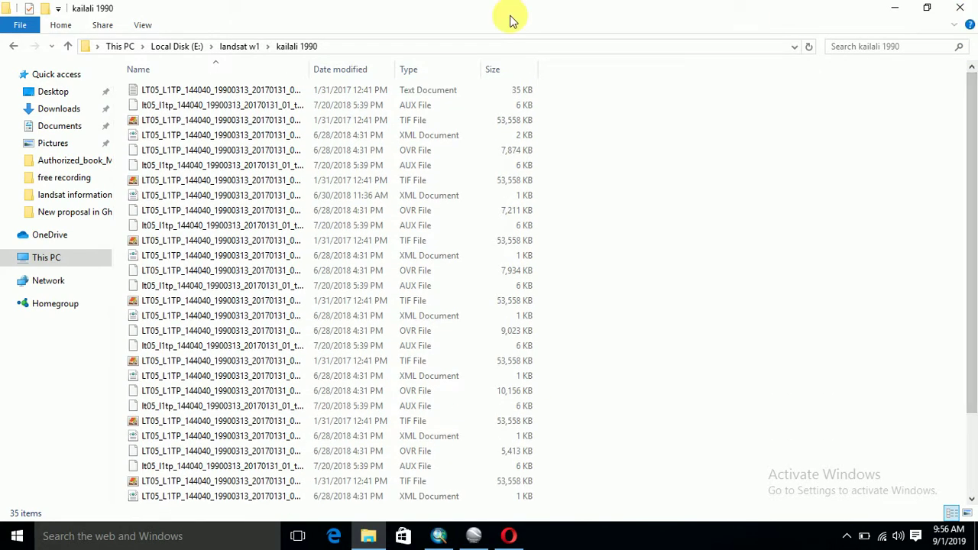
# - Step through the kailali 1990 Landsat band, AUX and XML files one by one
pyautogui.click(225, 107)
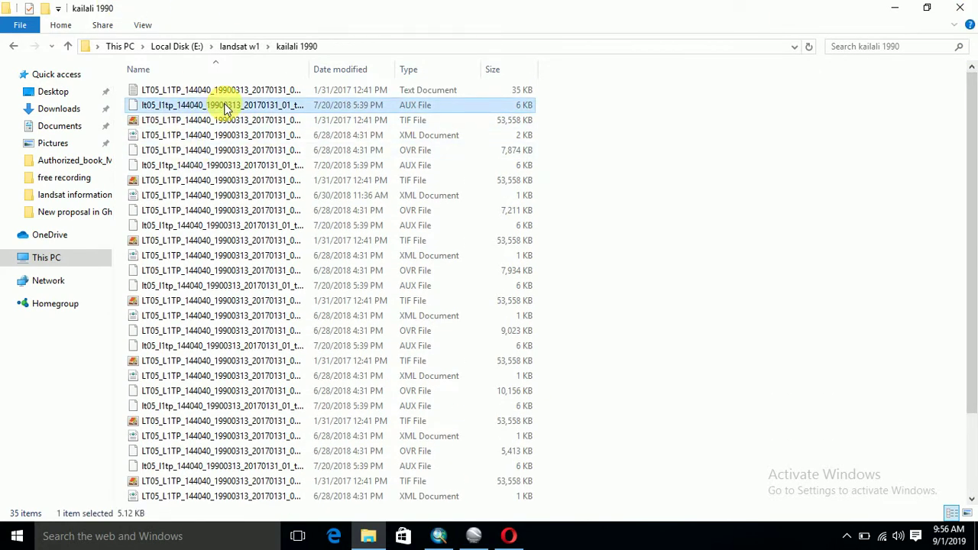
pyautogui.press('Down')
pyautogui.press('Down')
pyautogui.press('Down')
pyautogui.press('Down')
pyautogui.press('Down')
pyautogui.press('Down')
pyautogui.press('Down')
pyautogui.press('Down')
pyautogui.press('Down')
pyautogui.press('Down')
pyautogui.press('Down')
pyautogui.press('Down')
pyautogui.press('Down')
pyautogui.press('Down')
pyautogui.press('Down')
pyautogui.press('Down')
pyautogui.press('Down')
pyautogui.press('Down')
pyautogui.press('Down')
pyautogui.press('Down')
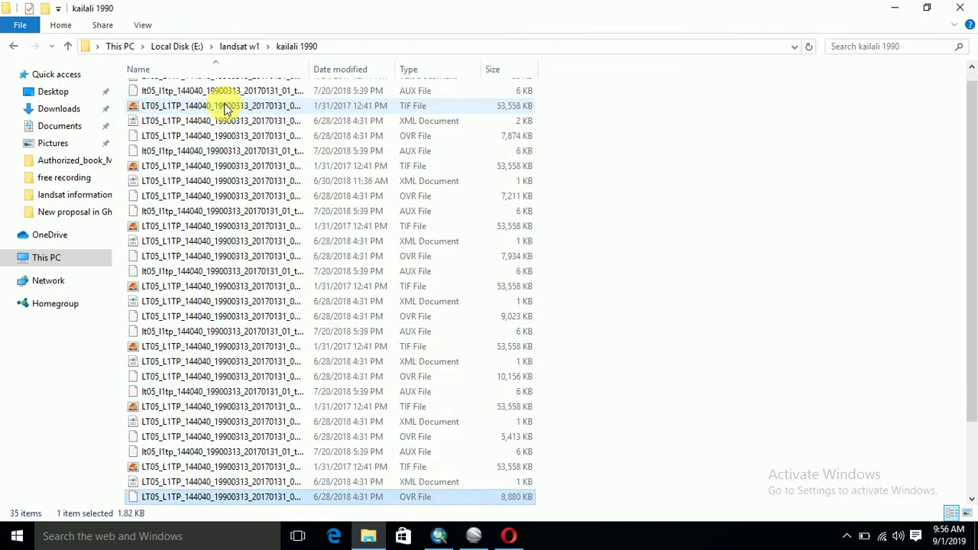
pyautogui.press('Down')
pyautogui.press('Down')
pyautogui.press('Down')
pyautogui.press('Down')
pyautogui.press('Down')
pyautogui.press('Down')
pyautogui.press('Up')
pyautogui.press('Up')
pyautogui.press('Up')
pyautogui.press('Up')
pyautogui.press('Up')
pyautogui.press('Up')
pyautogui.press('Up')
pyautogui.press('Up')
pyautogui.press('Up')
pyautogui.press('Up')
pyautogui.press('Up')
pyautogui.press('Up')
pyautogui.press('Up')
pyautogui.press('Up')
pyautogui.press('Up')
pyautogui.press('Up')
pyautogui.press('Up')
pyautogui.press('Up')
pyautogui.press('Up')
pyautogui.press('Up')
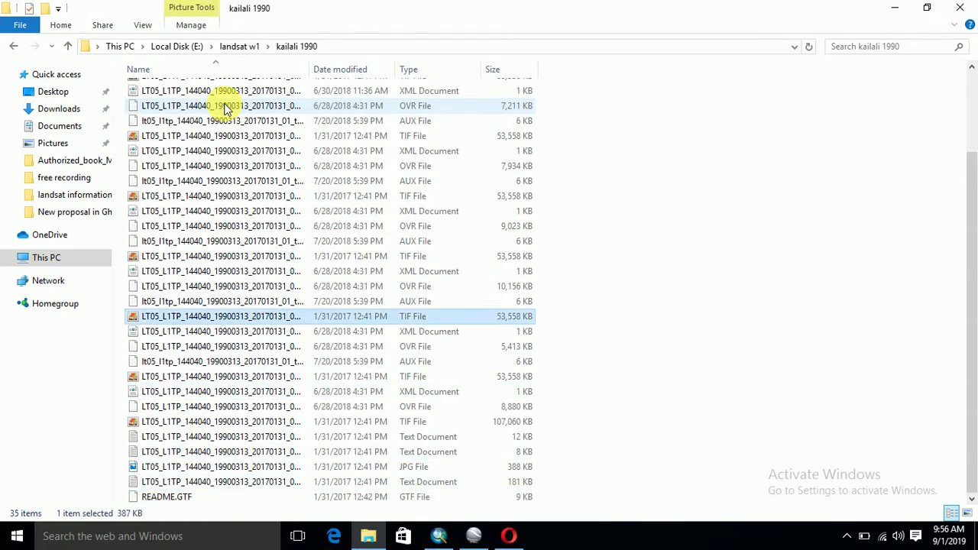
pyautogui.press('Down')
pyautogui.press('Down')
pyautogui.press('Down')
pyautogui.press('Down')
pyautogui.press('Down')
pyautogui.press('Down')
pyautogui.press('Down')
pyautogui.press('Down')
pyautogui.press('Down')
pyautogui.press('Down')
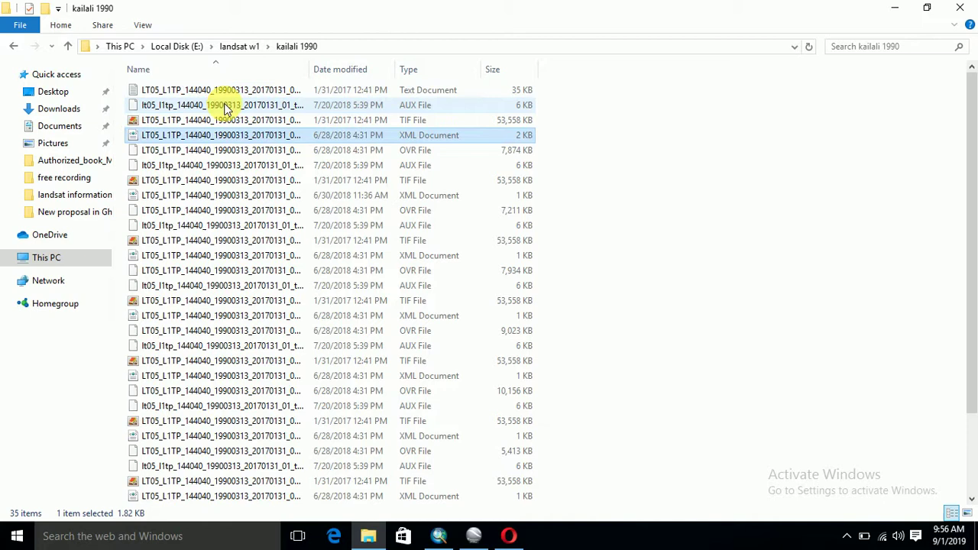
pyautogui.press('Down')
pyautogui.press('Down')
pyautogui.press('Down')
pyautogui.press('Down')
pyautogui.press('Down')
pyautogui.press('Down')
pyautogui.press('Down')
pyautogui.press('Down')
pyautogui.press('Down')
pyautogui.press('Down')
pyautogui.press('Down')
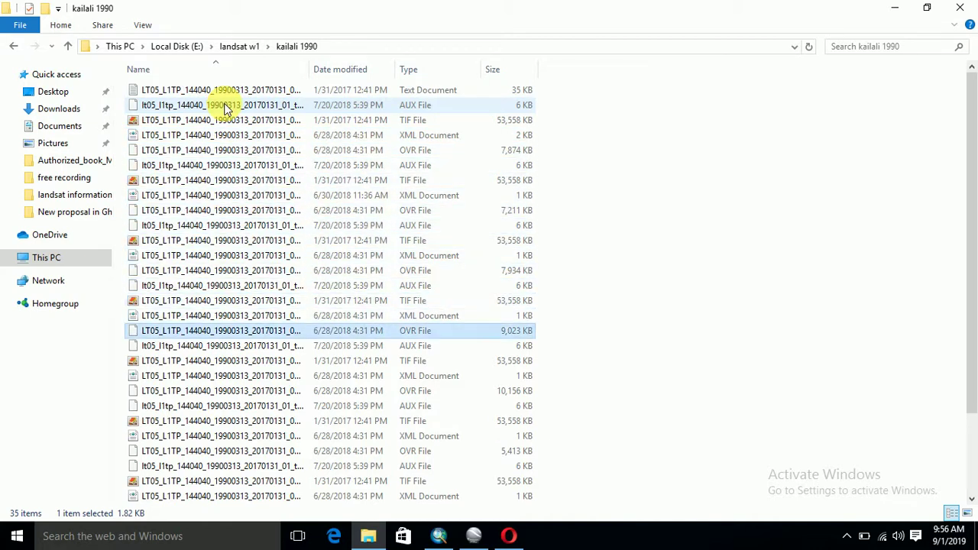
pyautogui.press('Down')
pyautogui.press('Down')
pyautogui.press('Down')
pyautogui.press('Down')
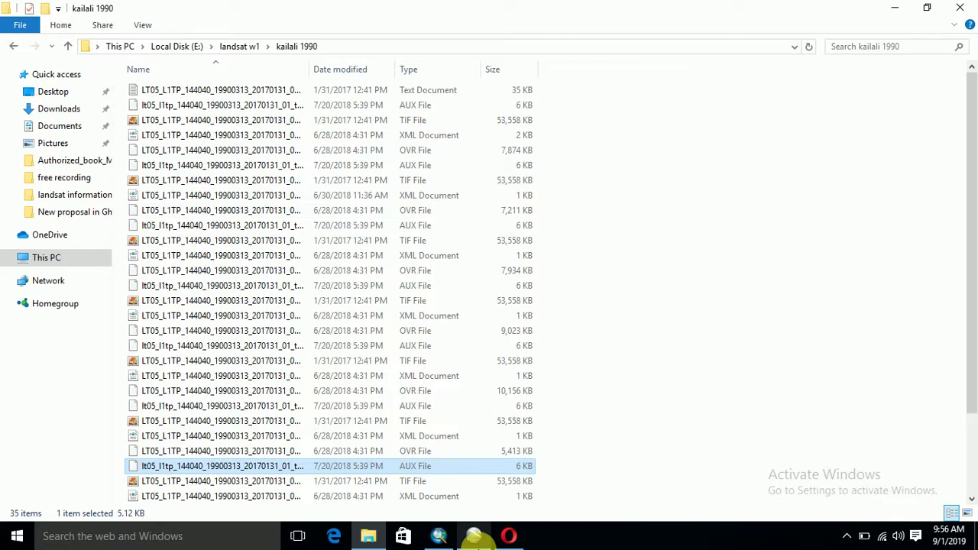
# - In Add Data, browse to E:\landsat w1\kailali 1990
pyautogui.click(440, 537)
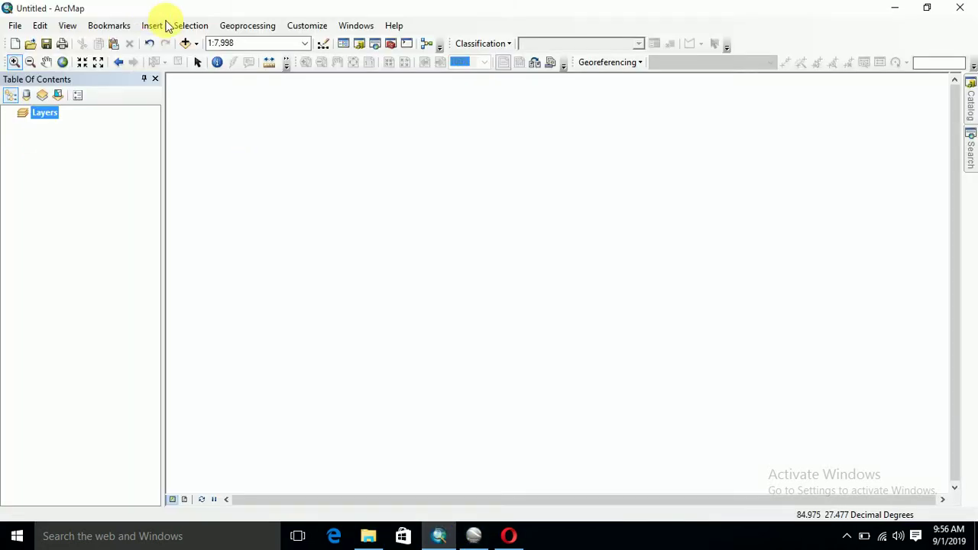
pyautogui.click(185, 44)
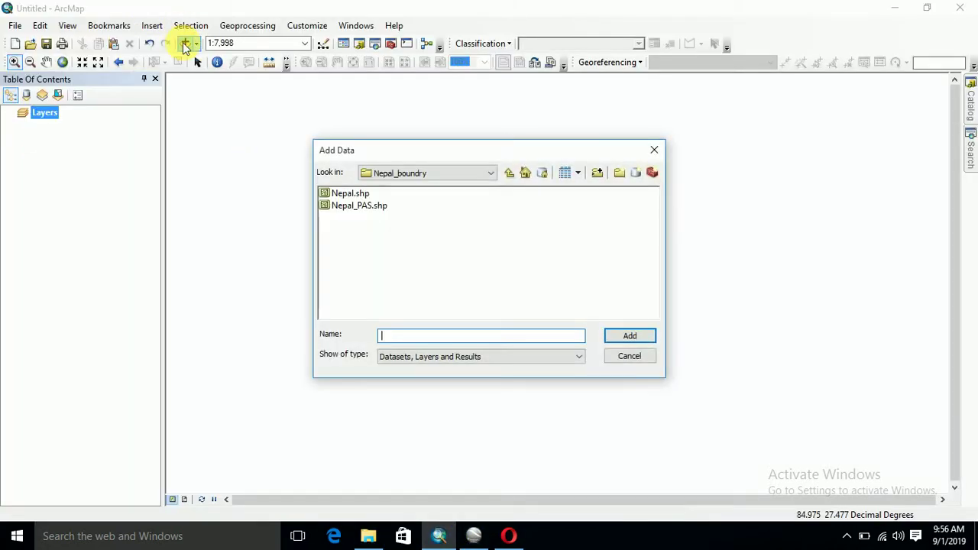
pyautogui.click(471, 174)
pyautogui.click(391, 222)
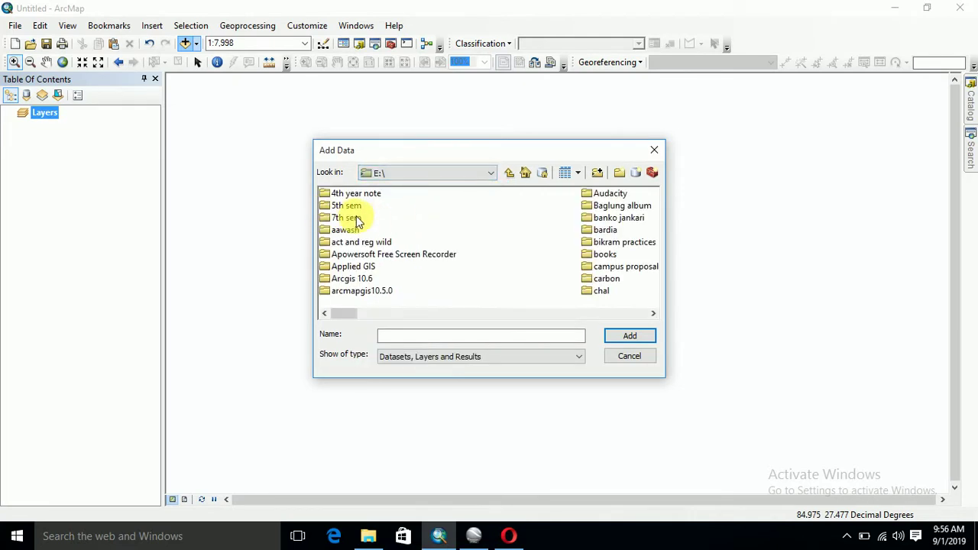
pyautogui.click(355, 243)
pyautogui.press('l')
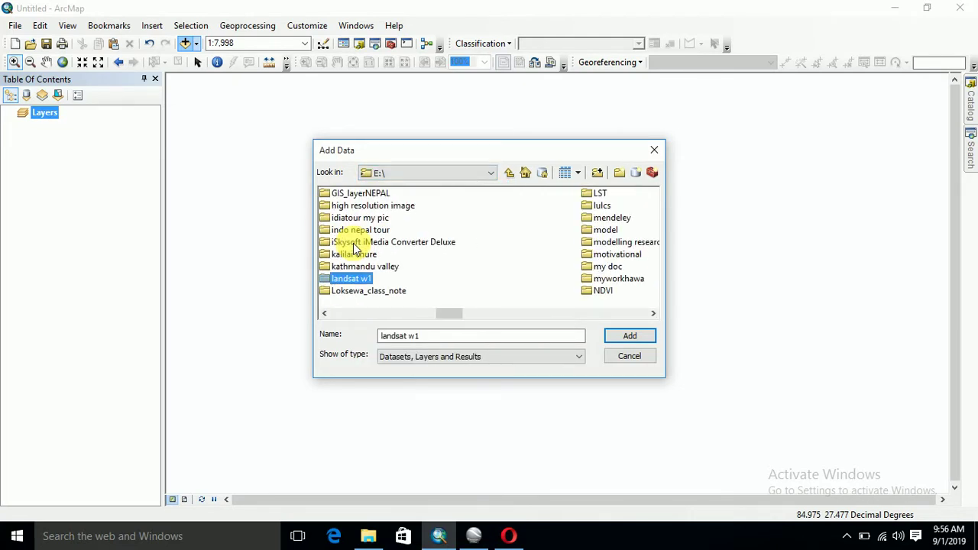
pyautogui.doubleClick(356, 281)
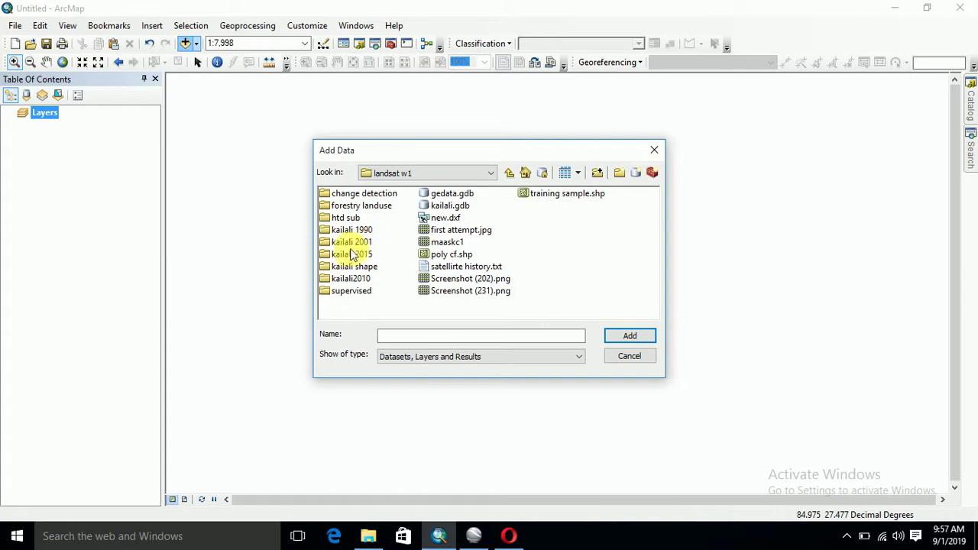
pyautogui.click(347, 231)
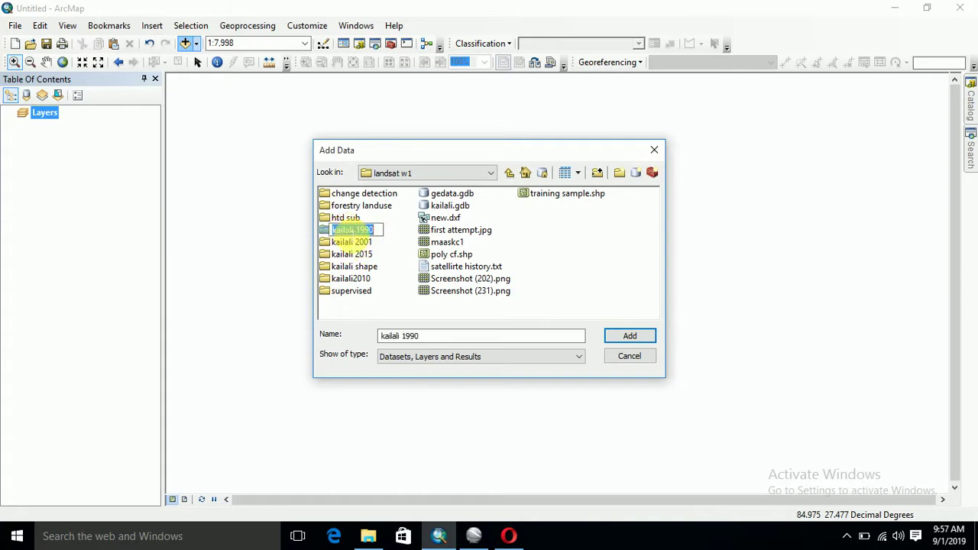
pyautogui.doubleClick(353, 230)
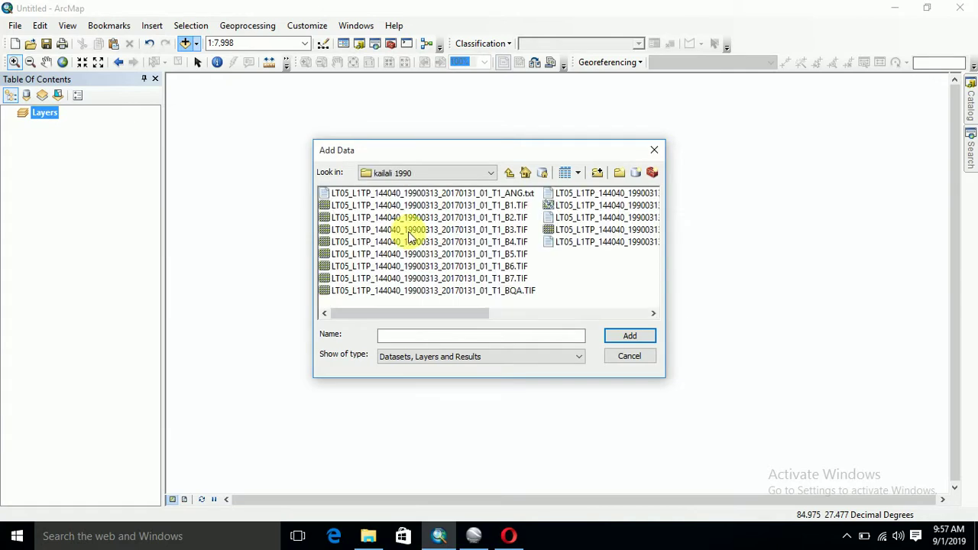
# - Select the B1 through B7 TIF bands and add them to the map
pyautogui.click(495, 206)
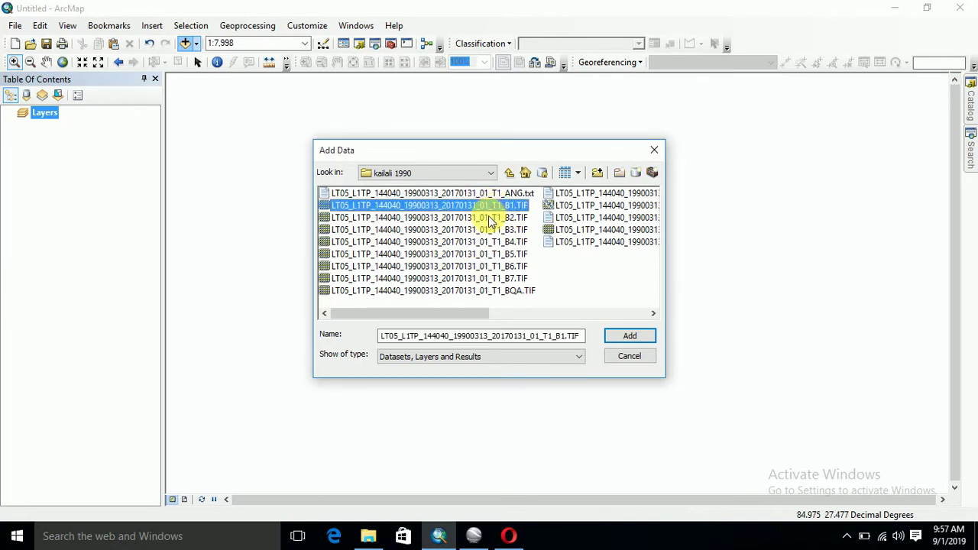
pyautogui.keyDown('ctrl'); pyautogui.click(496, 218); pyautogui.keyUp('ctrl')
pyautogui.keyDown('ctrl'); pyautogui.click(496, 230); pyautogui.keyUp('ctrl')
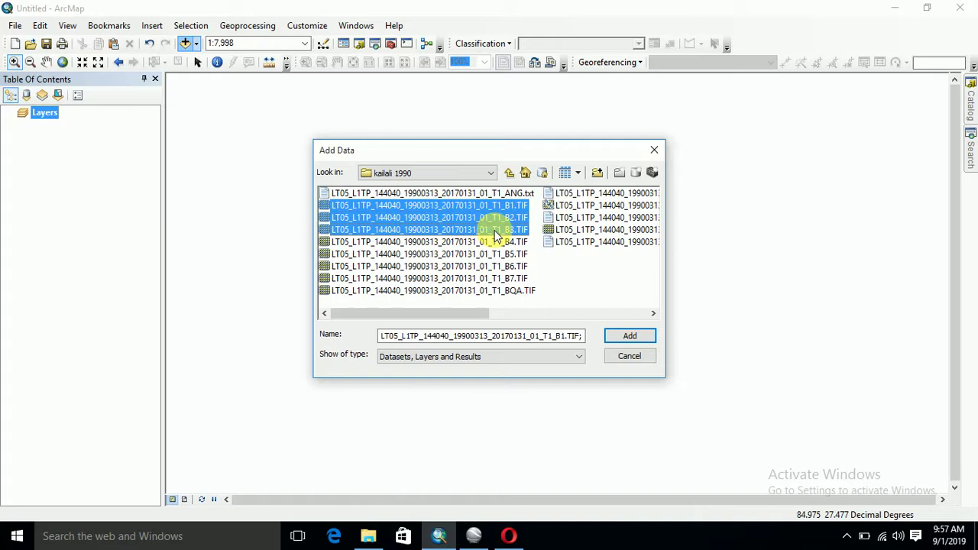
pyautogui.keyDown('ctrl'); pyautogui.click(501, 242); pyautogui.keyUp('ctrl')
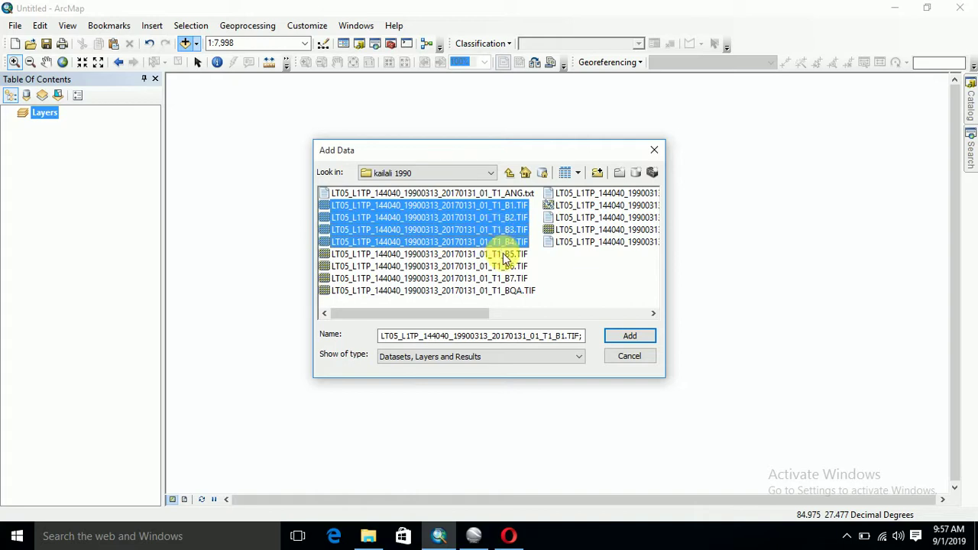
pyautogui.keyDown('ctrl'); pyautogui.click(503, 254); pyautogui.keyUp('ctrl')
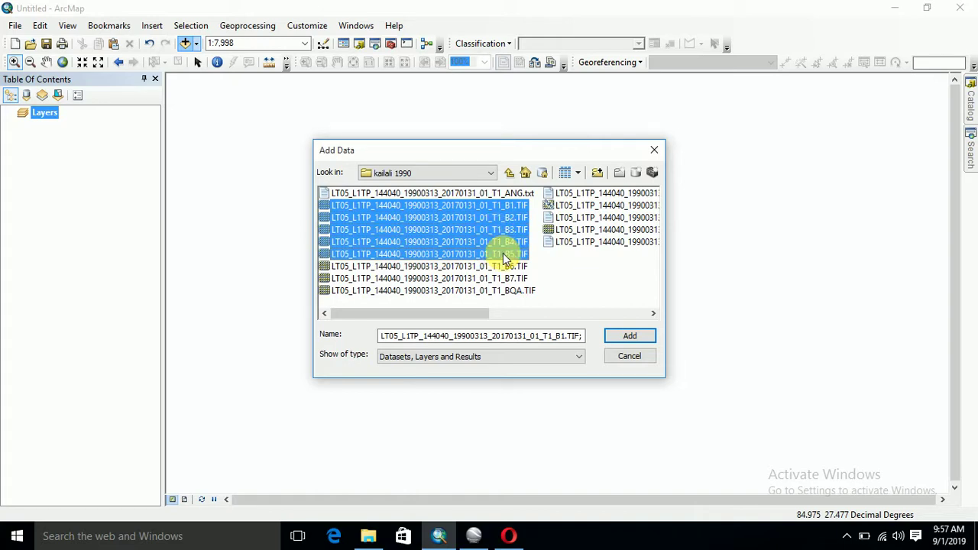
pyautogui.keyDown('ctrl'); pyautogui.click(508, 266); pyautogui.keyUp('ctrl')
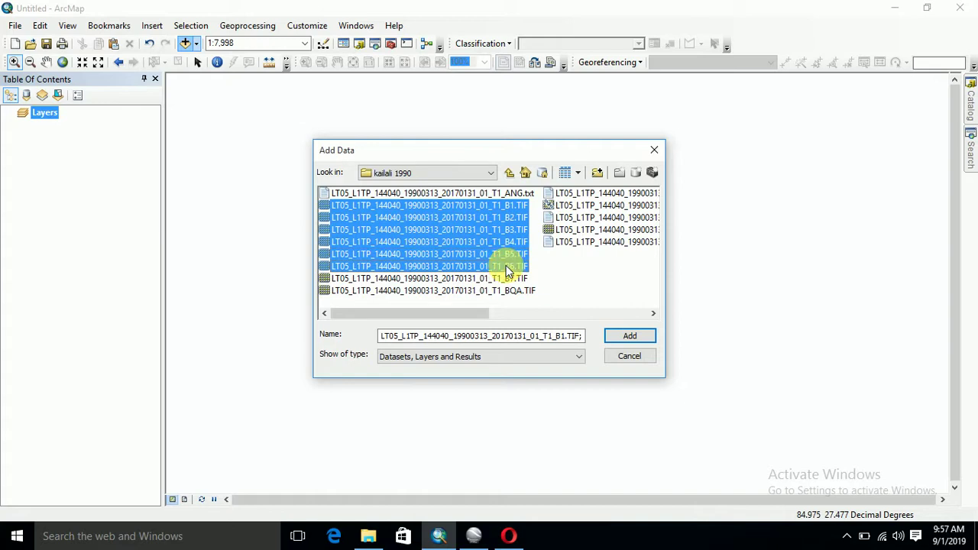
pyautogui.keyDown('ctrl'); pyautogui.click(509, 278); pyautogui.keyUp('ctrl')
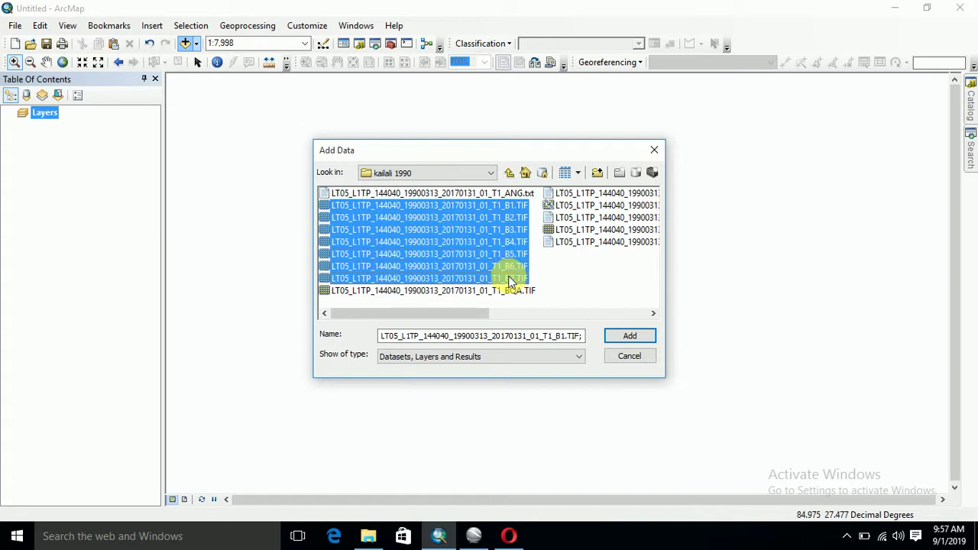
pyautogui.click(627, 337)
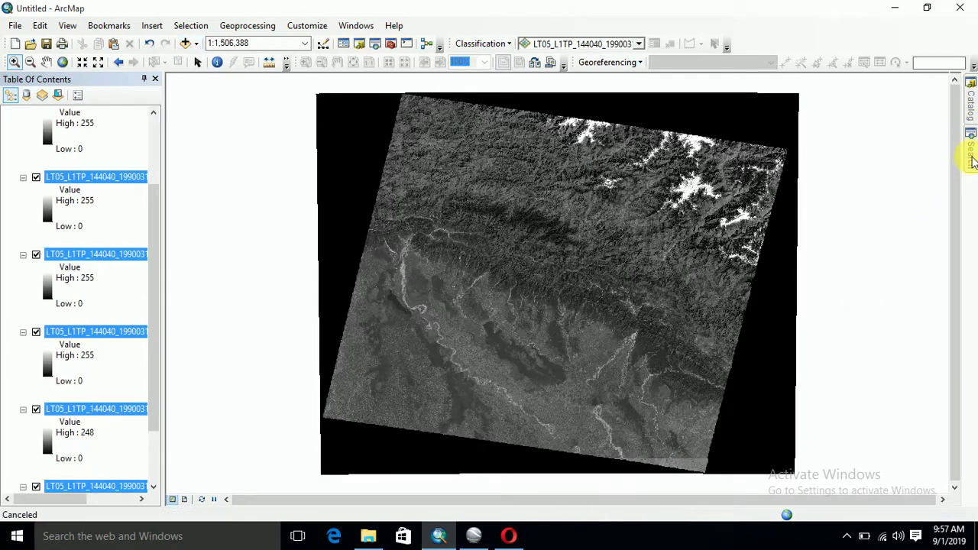
# - Search for 'composite band' instead of 'contour' and open Composite Bands (Data Management)
pyautogui.click(972, 157)
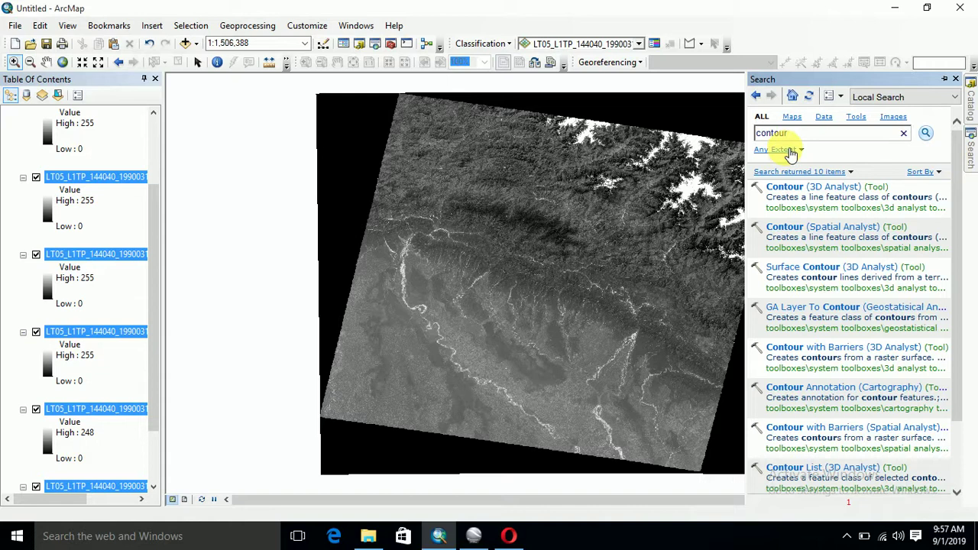
pyautogui.doubleClick(808, 132)
pyautogui.write('com')
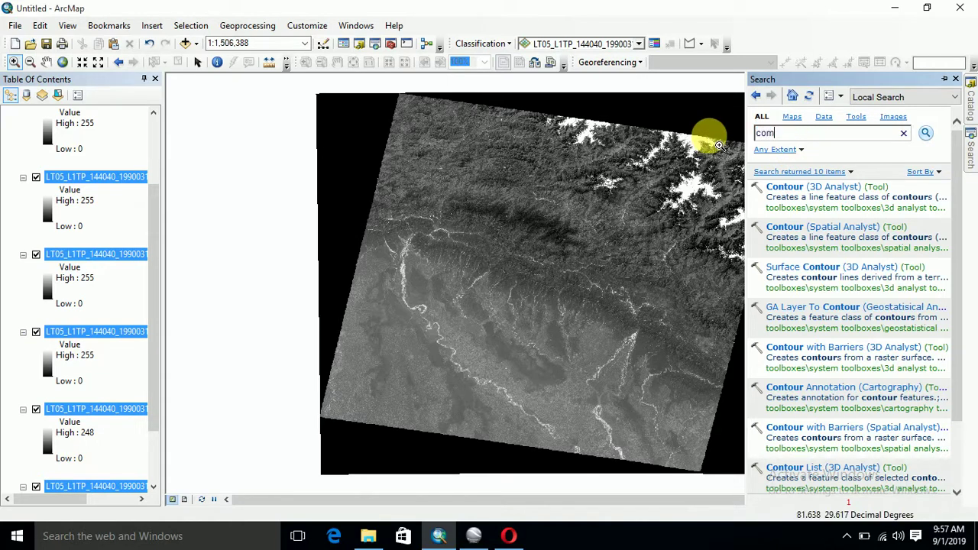
pyautogui.write('posite band')
pyautogui.press('Return')
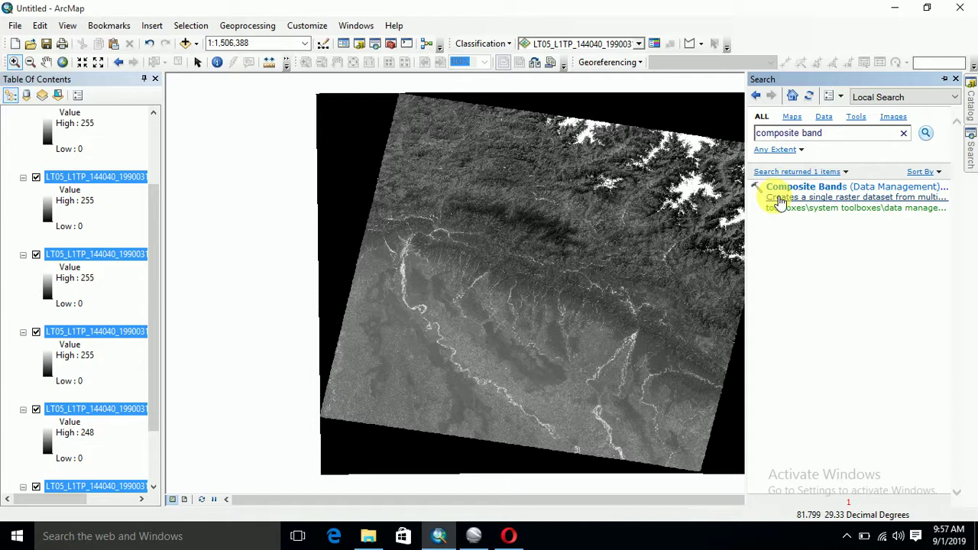
pyautogui.click(809, 197)
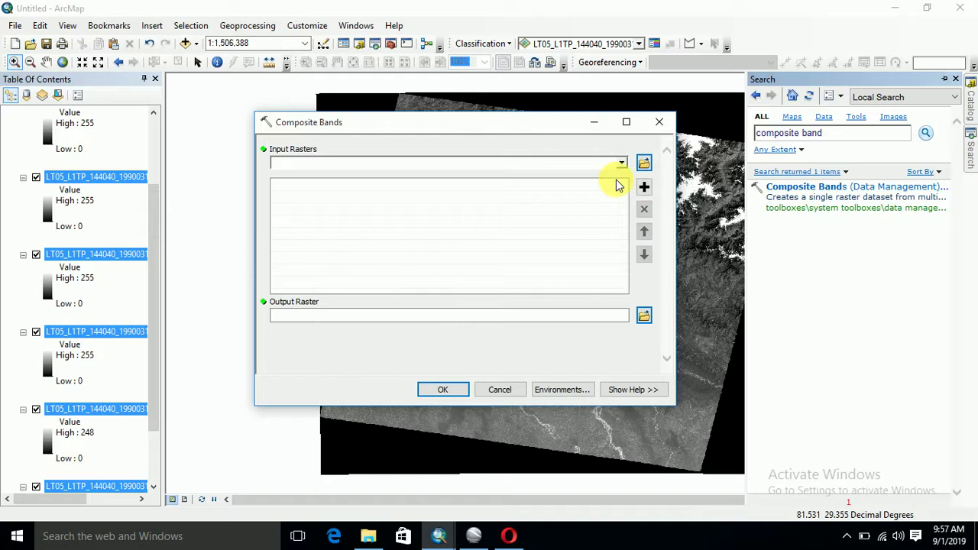
# - Drag the band layers into Input Rasters, then remove B6, keeping B1–B5 and B7
pyautogui.moveTo(153, 179); pyautogui.dragTo(396, 233)
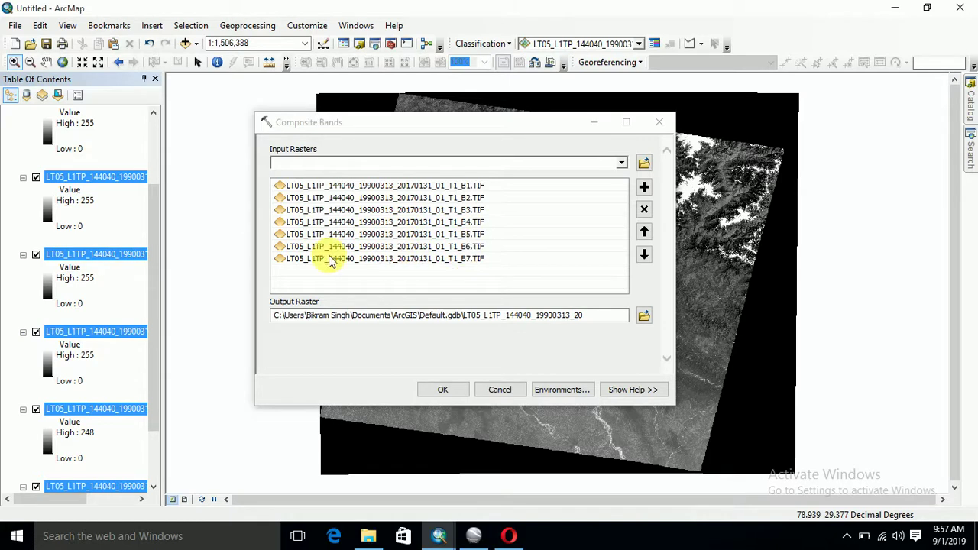
pyautogui.click(284, 248)
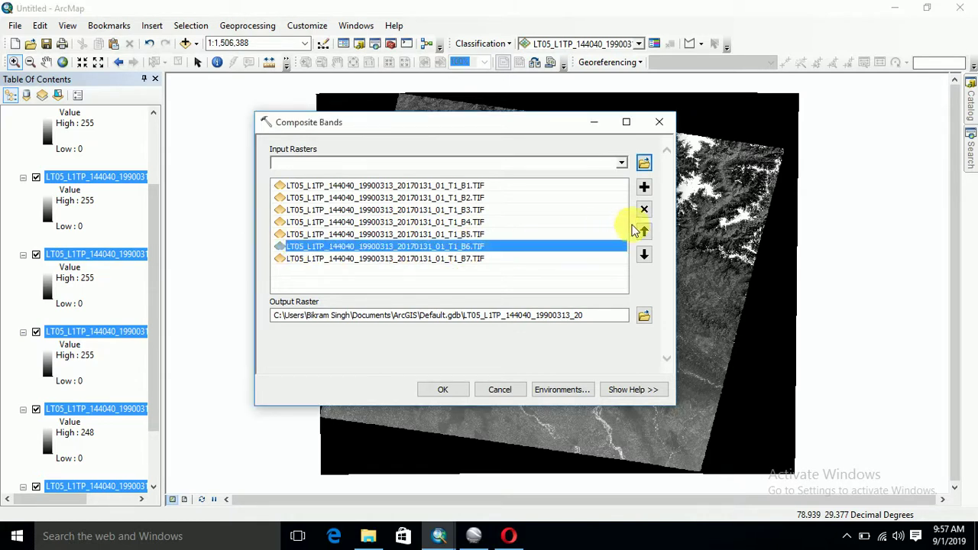
pyautogui.click(645, 210)
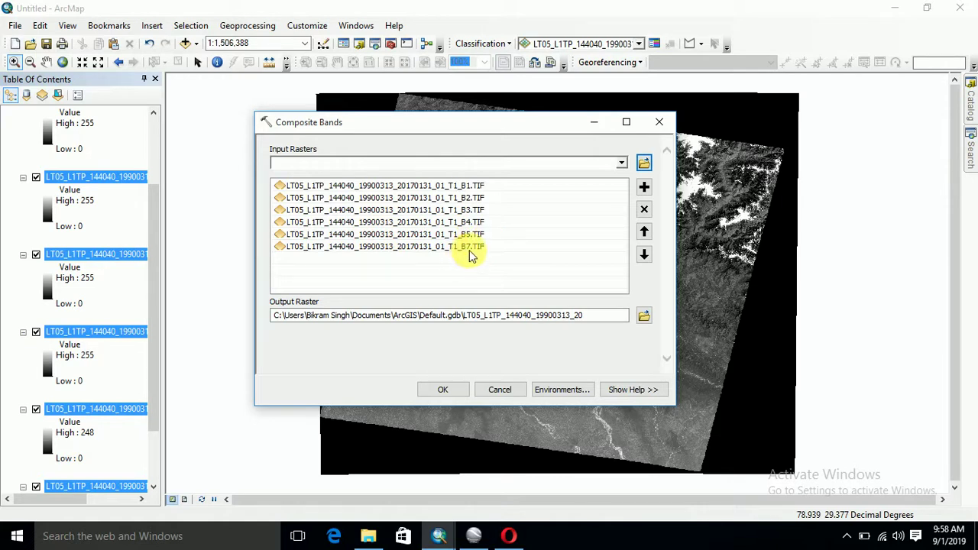
# - Try naming the output raster band_composite, then dismiss the ERROR 000472 name-length message
pyautogui.click(646, 317)
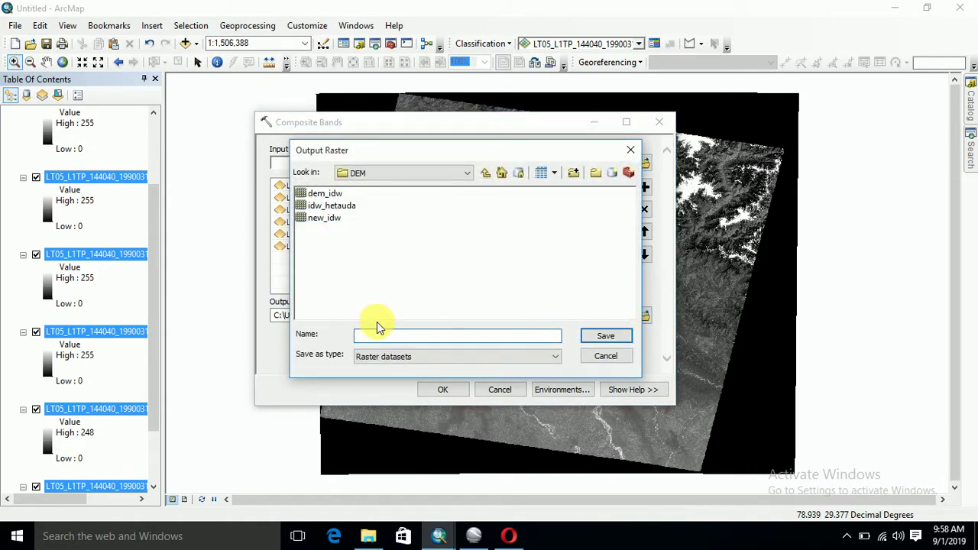
pyautogui.click(386, 340)
pyautogui.write('band')
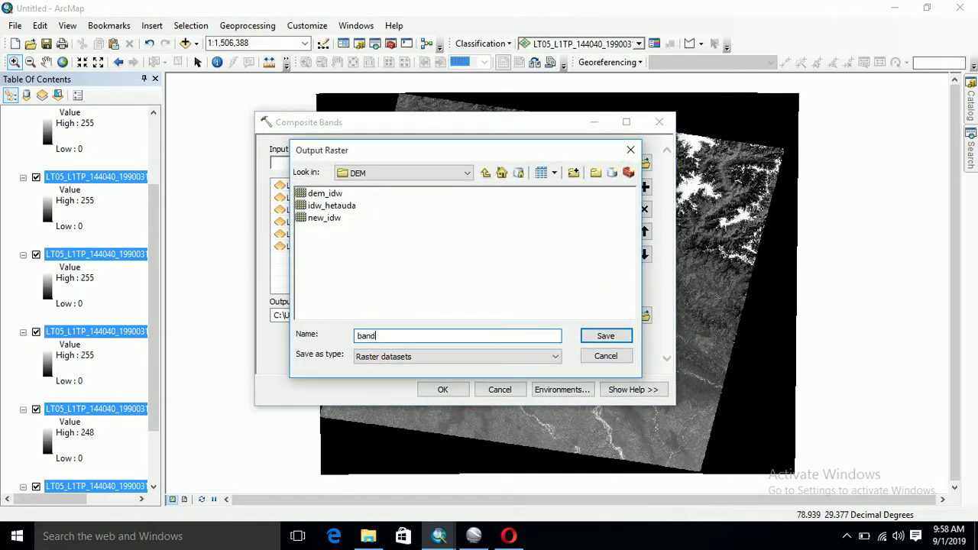
pyautogui.write('_composite')
pyautogui.click(596, 336)
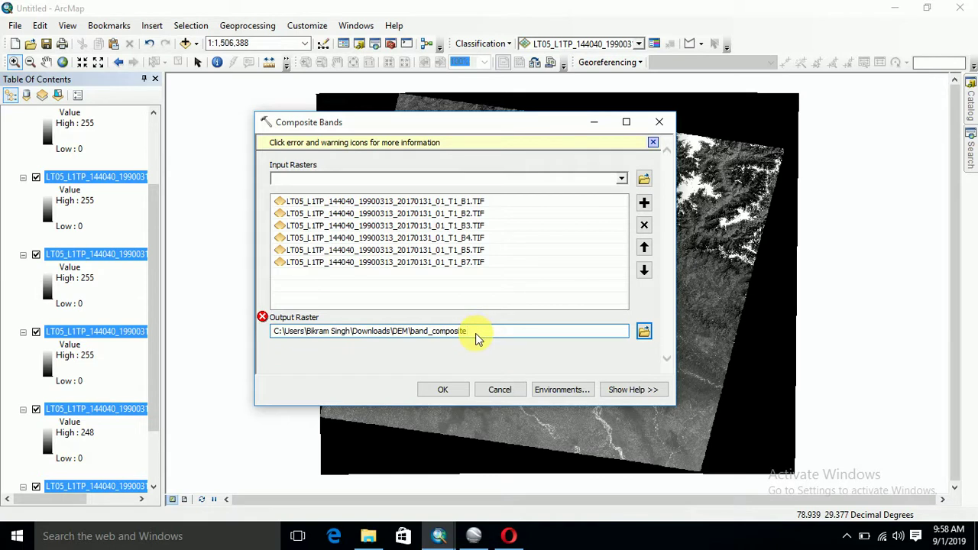
pyautogui.click(476, 337)
pyautogui.write('_22')
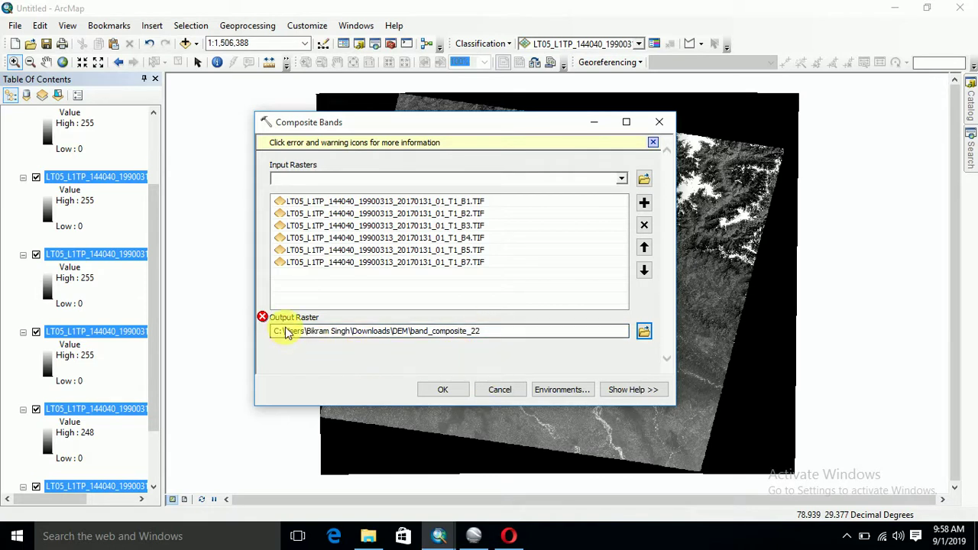
pyautogui.click(262, 317)
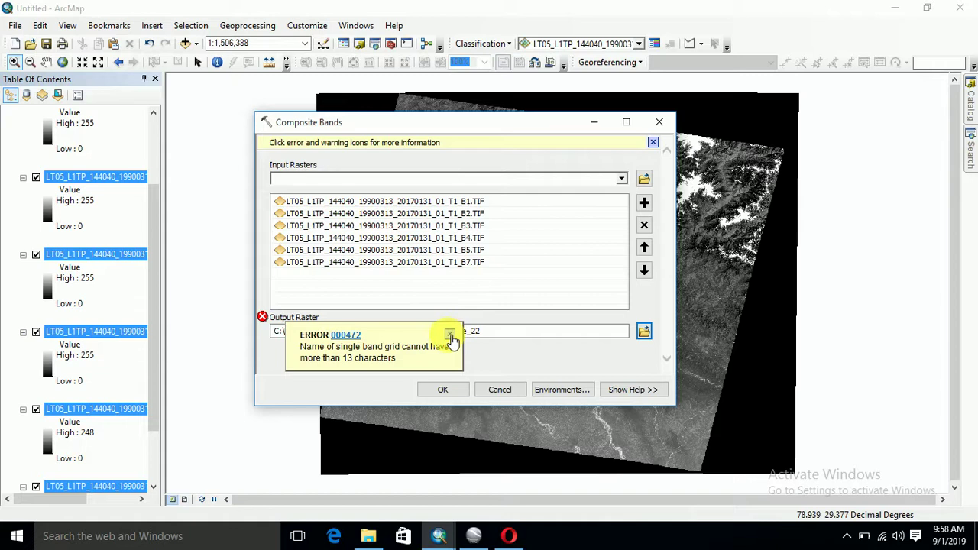
pyautogui.click(451, 336)
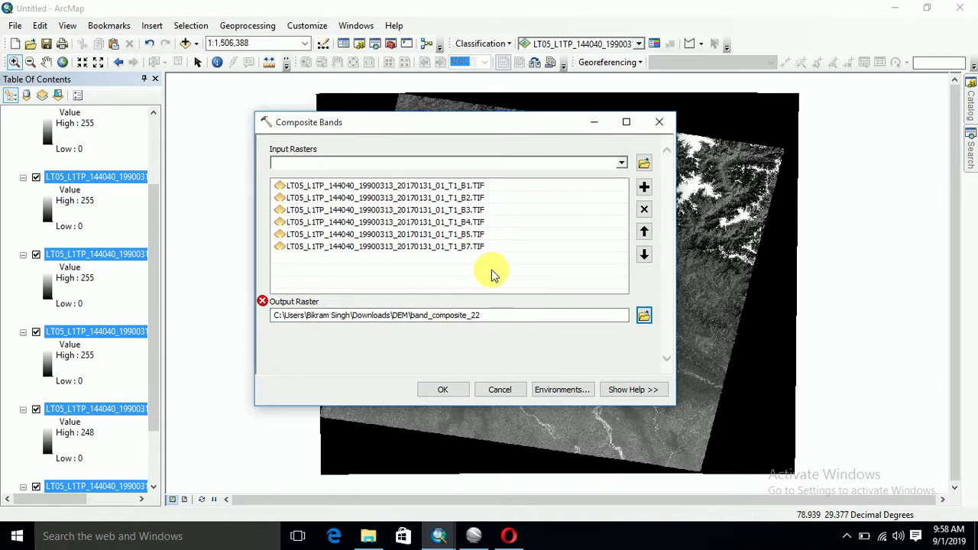
pyautogui.press('BackSpace')
pyautogui.press('BackSpace')
pyautogui.press('BackSpace')
pyautogui.press('BackSpace')
pyautogui.press('BackSpace')
pyautogui.press('BackSpace')
pyautogui.press('BackSpace')
pyautogui.press('BackSpace')
pyautogui.press('BackSpace')
pyautogui.press('BackSpace')
pyautogui.press('BackSpace')
pyautogui.press('BackSpace')
pyautogui.press('BackSpace')
pyautogui.press('BackSpace')
pyautogui.press('BackSpace')
pyautogui.press('BackSpace')
pyautogui.press('BackSpace')
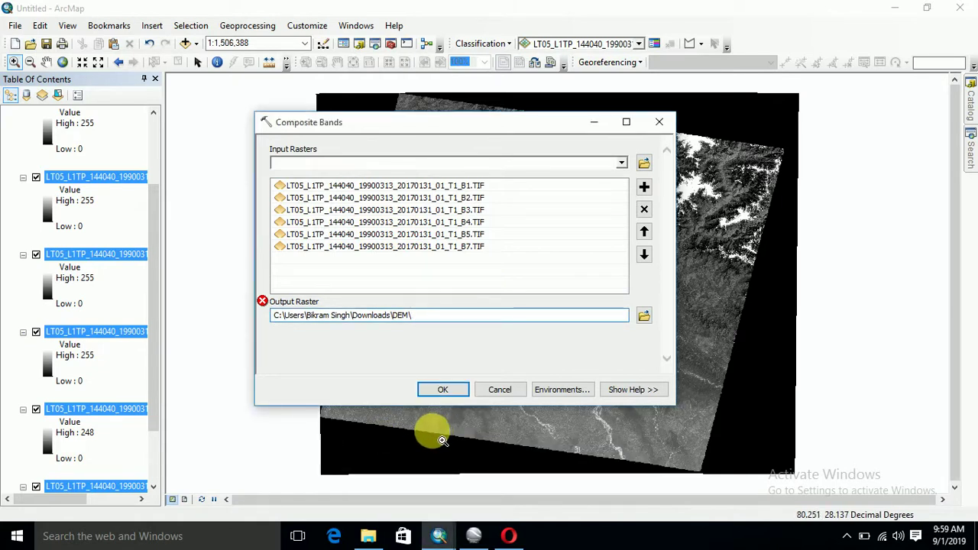
# - Set the output raster to the short name bands in the DEM folder
pyautogui.click(644, 316)
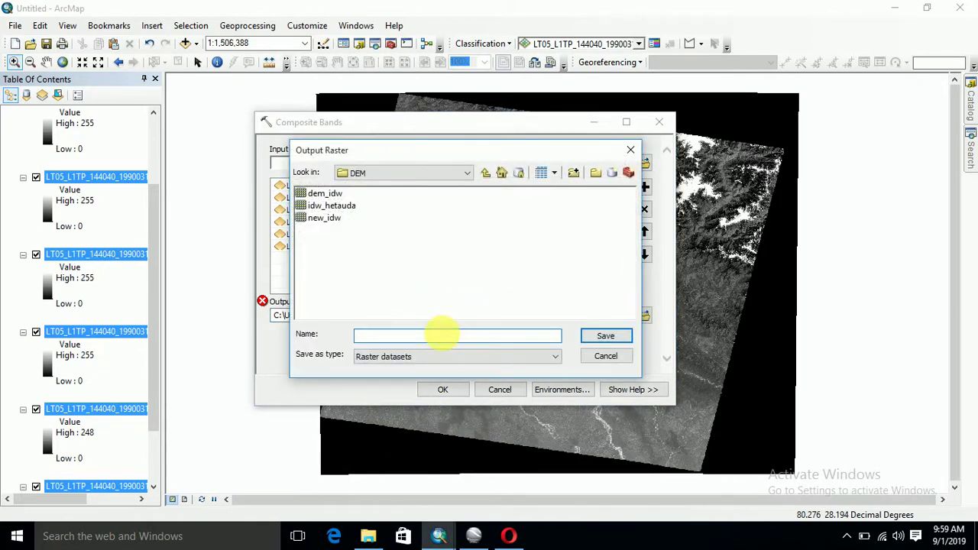
pyautogui.write('bands_ne')
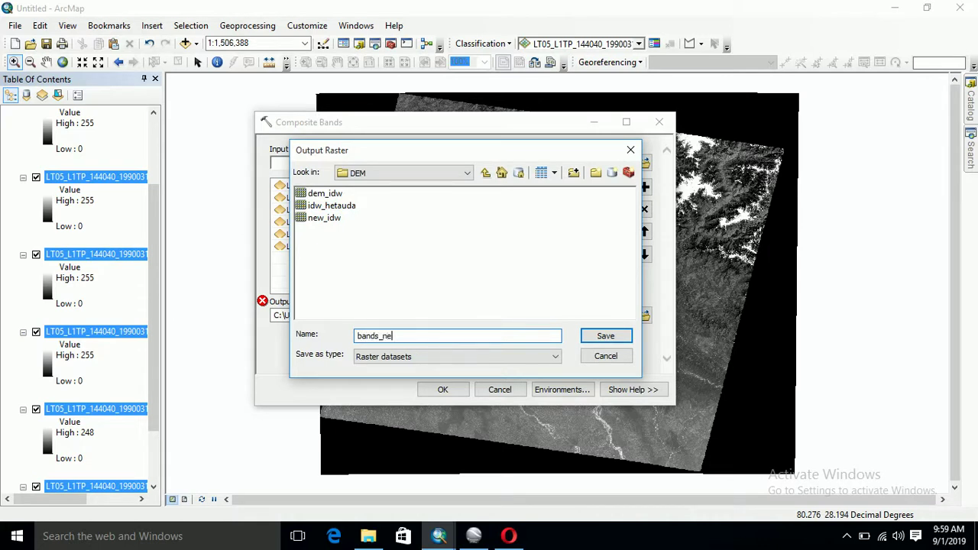
pyautogui.write('w_composite')
pyautogui.press('Return')
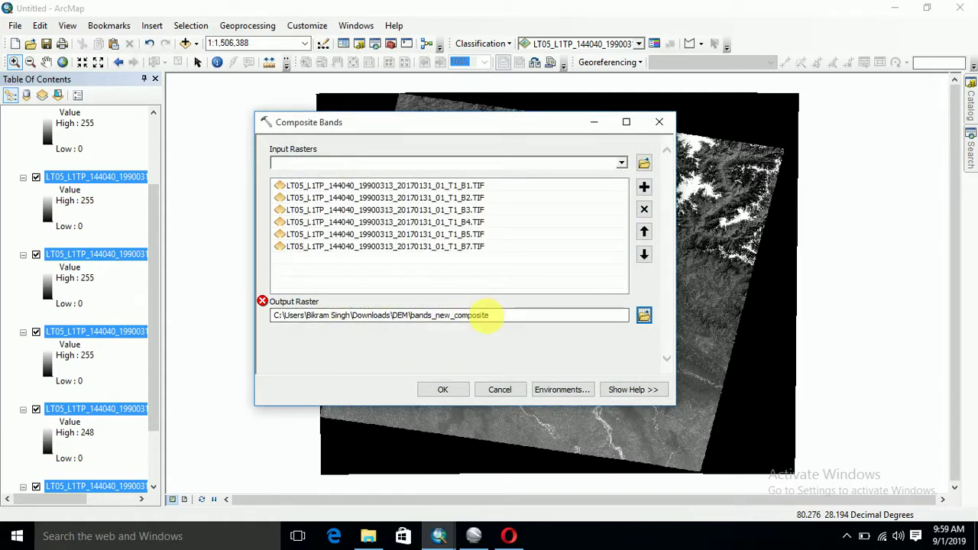
pyautogui.click(490, 317)
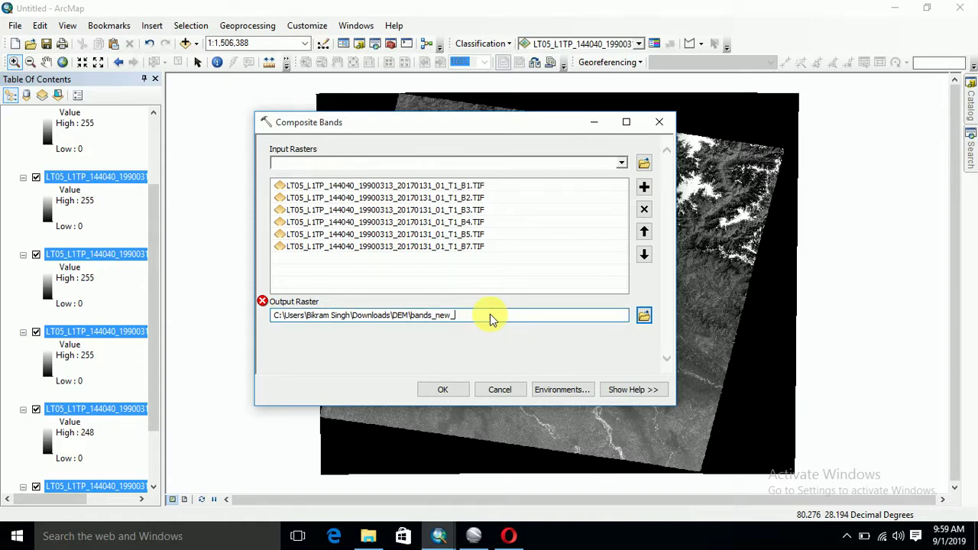
pyautogui.click(391, 356)
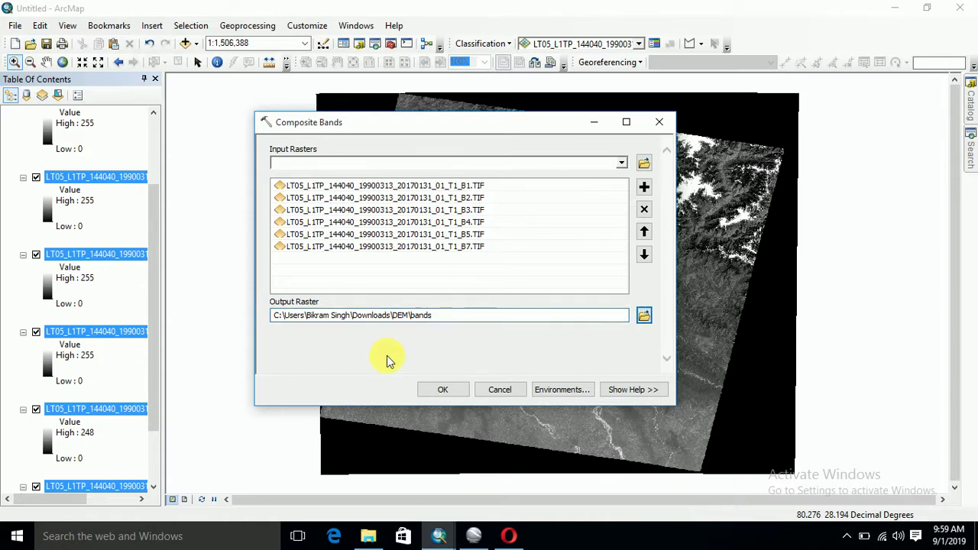
# - Run Composite Bands to create the bands layer, then list layers by source
pyautogui.click(451, 391)
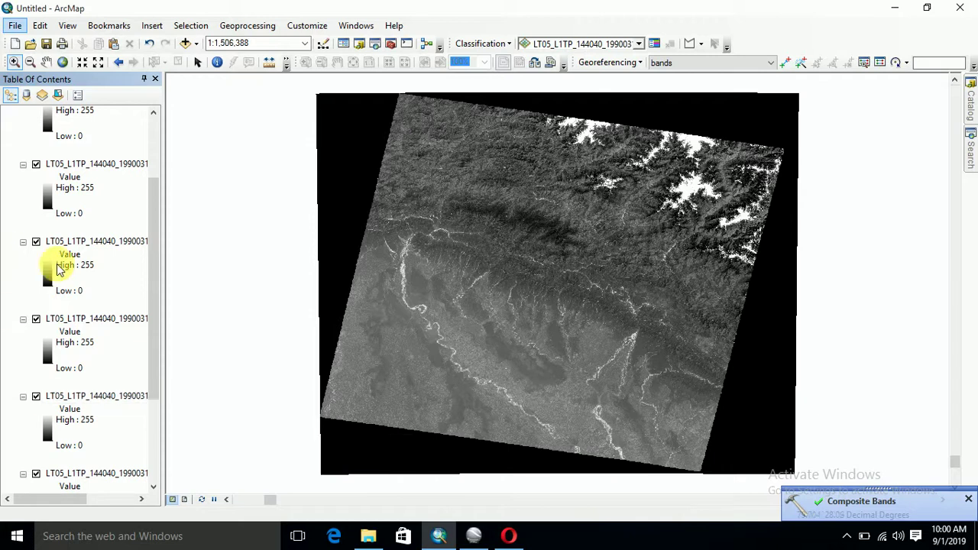
pyautogui.moveTo(157, 277); pyautogui.dragTo(154, 153)
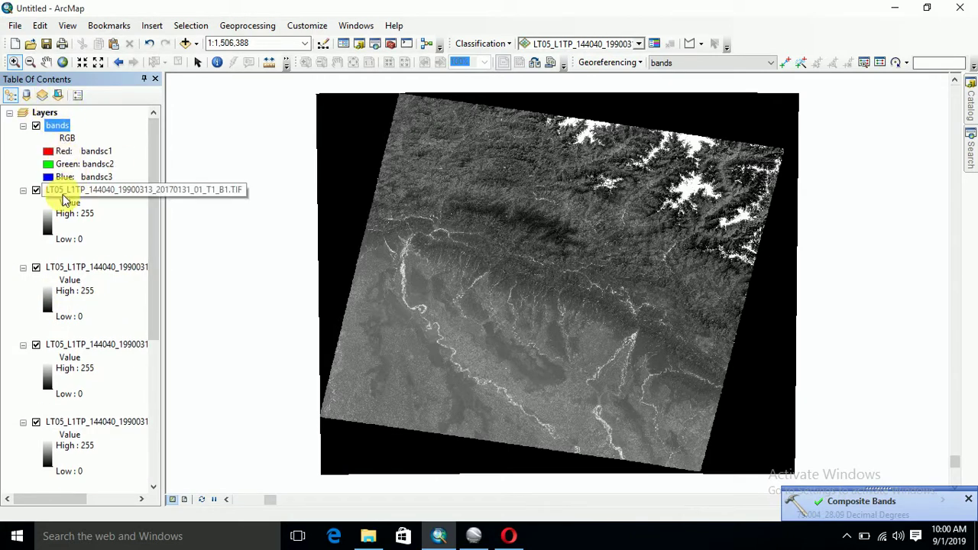
pyautogui.click(26, 95)
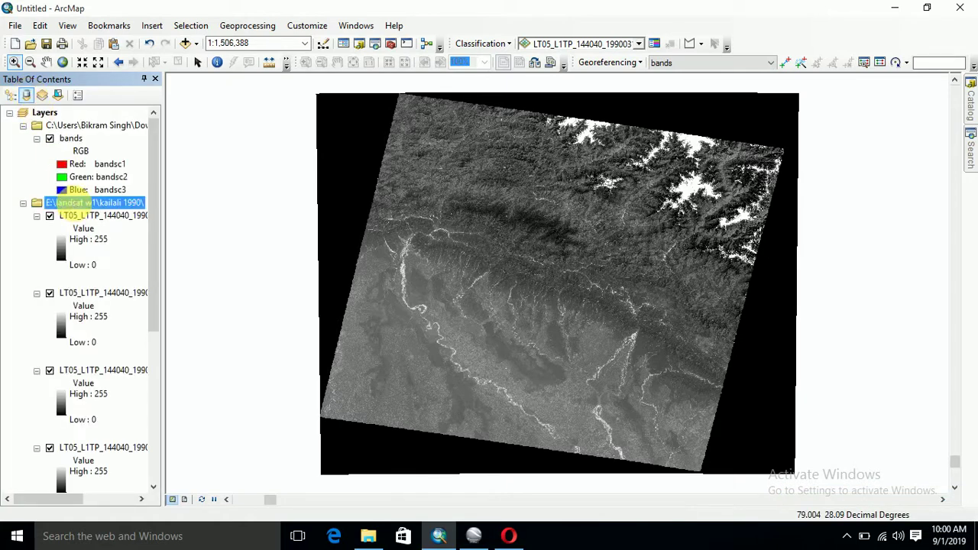
# - Remove the original kailali 1990 band layers and show the bands raster at full extent
pyautogui.rightClick(75, 203)
pyautogui.click(95, 219)
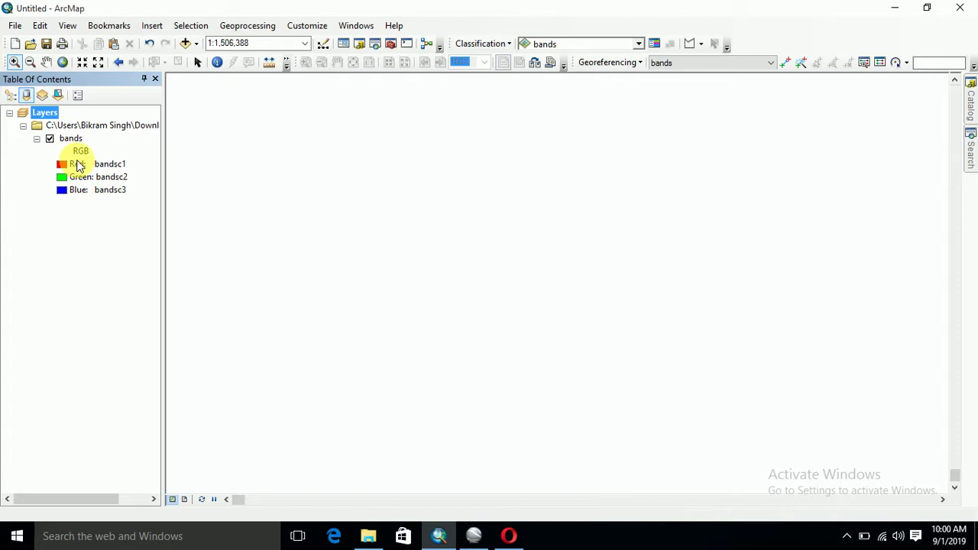
pyautogui.click(51, 141)
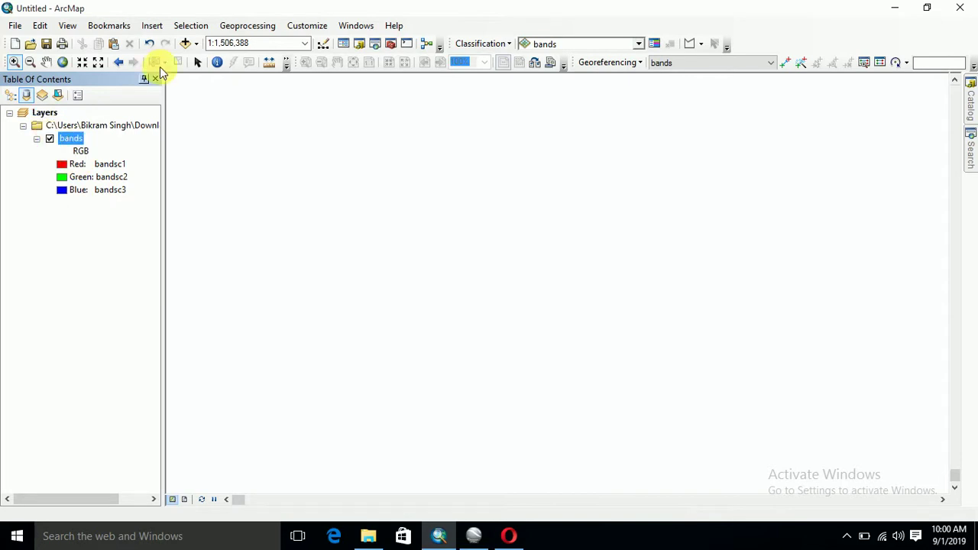
pyautogui.click(63, 62)
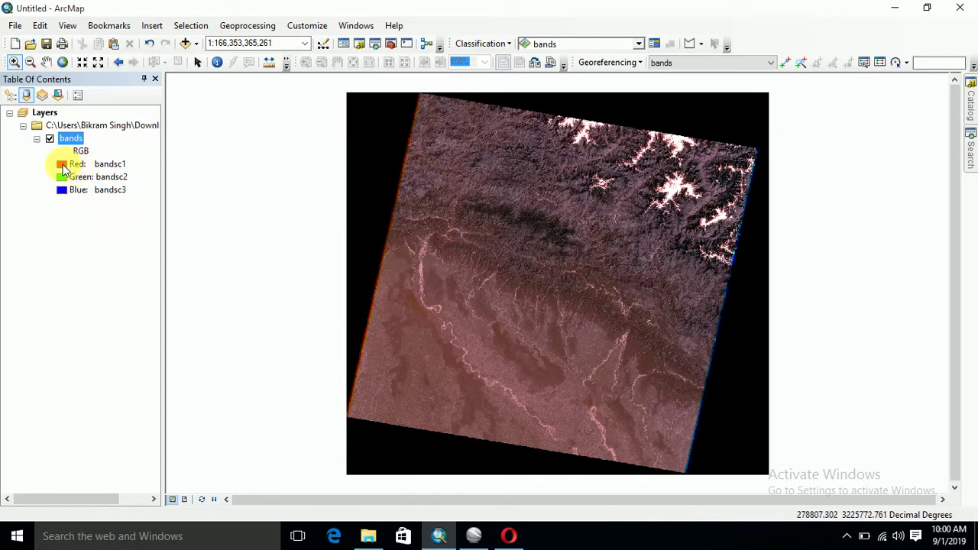
# - Assign bandsc5 to Red, bandsc4 to Green and bandsc3 to Blue
pyautogui.click(64, 167)
pyautogui.click(65, 167)
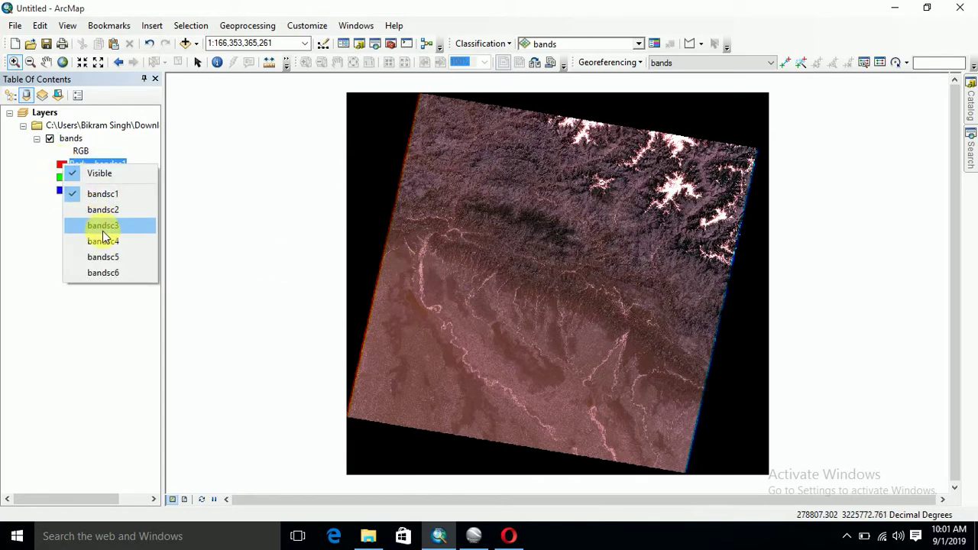
pyautogui.click(111, 257)
pyautogui.click(65, 178)
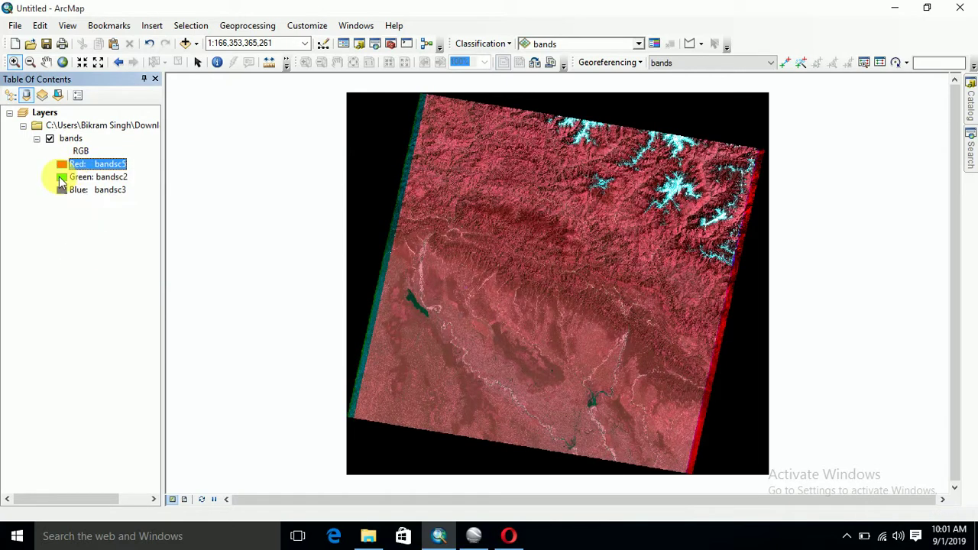
pyautogui.click(65, 177)
pyautogui.click(100, 252)
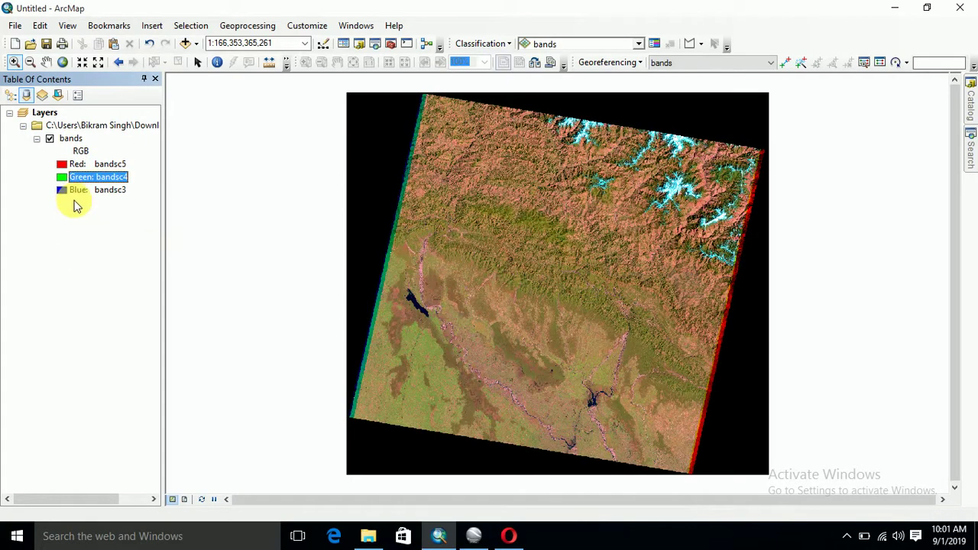
pyautogui.click(61, 190)
pyautogui.click(61, 190)
pyautogui.click(99, 248)
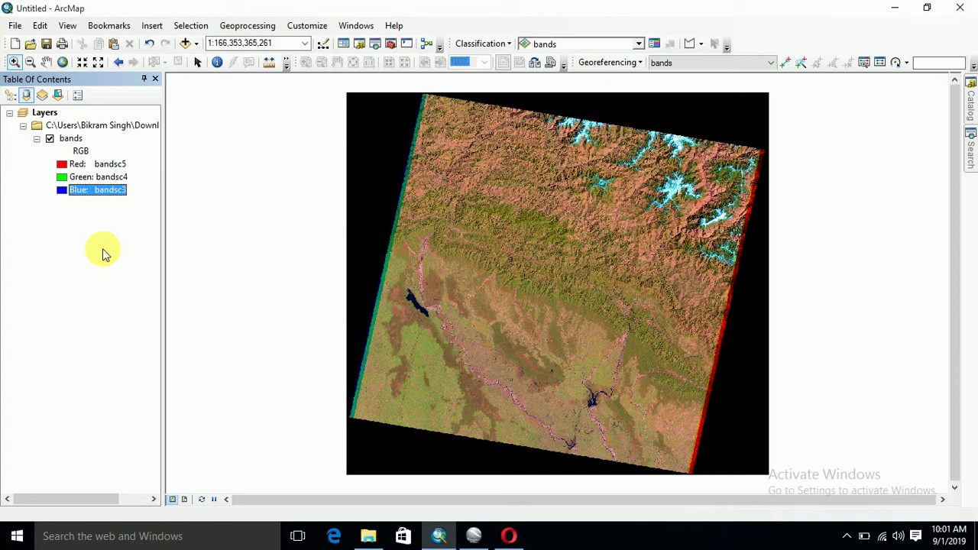
# - Zoom in on the southern plains near the lake, then return to full extent
pyautogui.moveTo(396, 287); pyautogui.dragTo(618, 436)
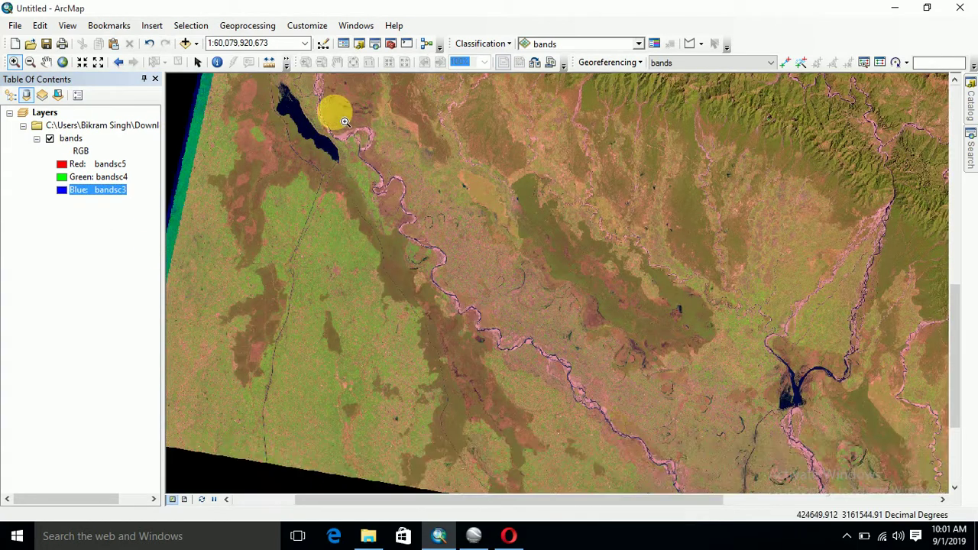
pyautogui.scroll(1, 749, 415)
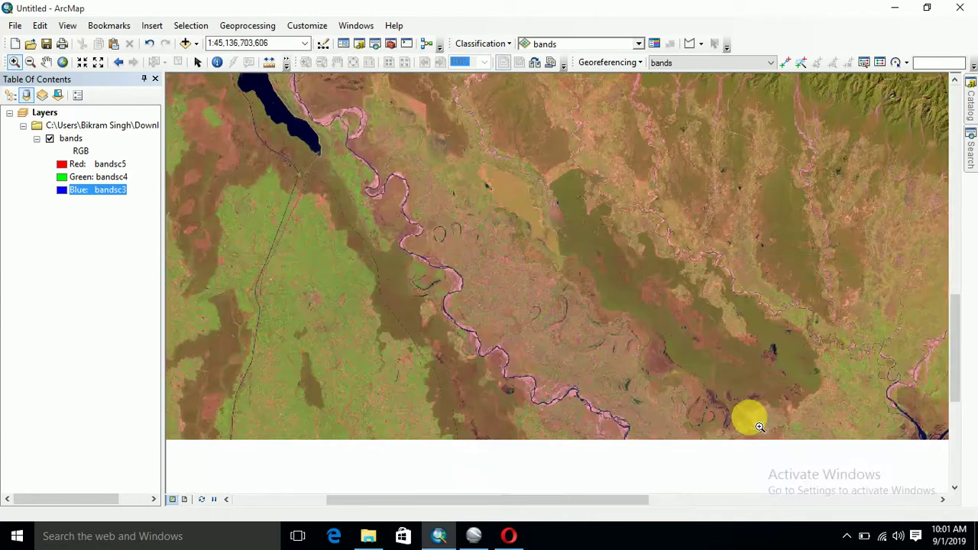
pyautogui.scroll(1, 772, 441)
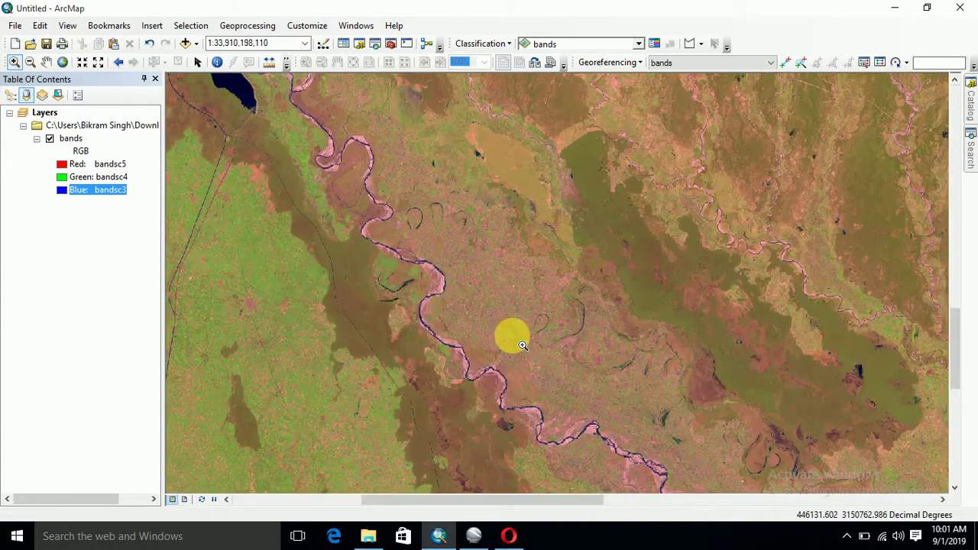
pyautogui.click(63, 63)
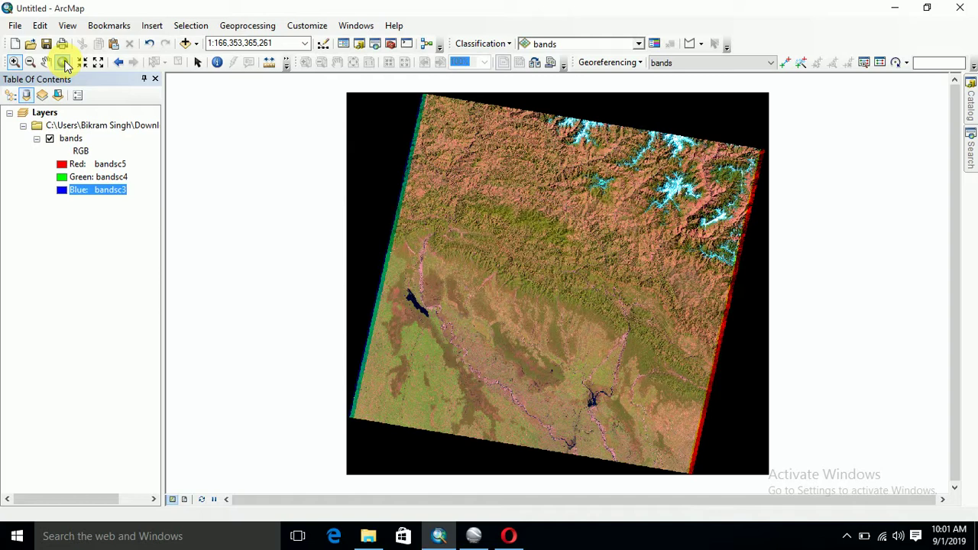
# - In Add Data, browse to the Gandaki basin work folder on F:\
pyautogui.click(187, 43)
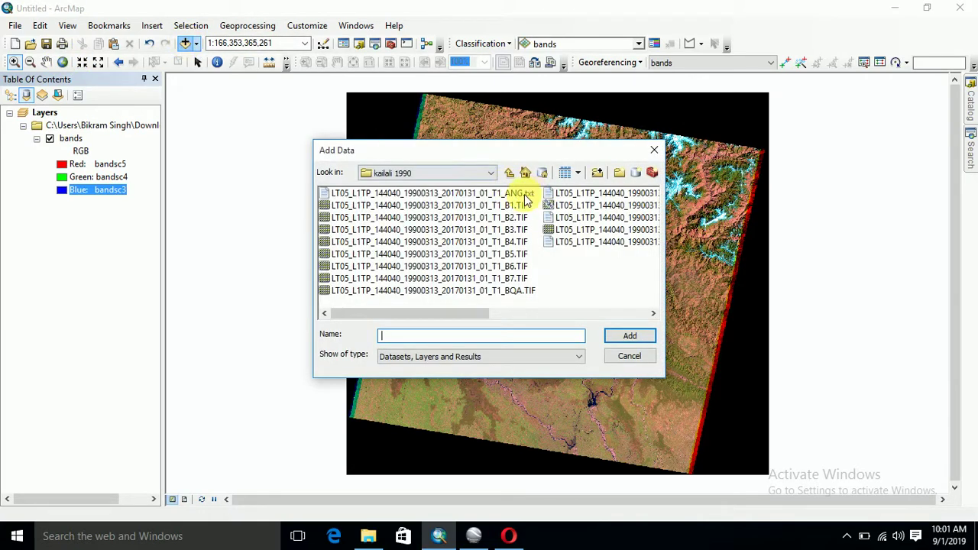
pyautogui.click(464, 172)
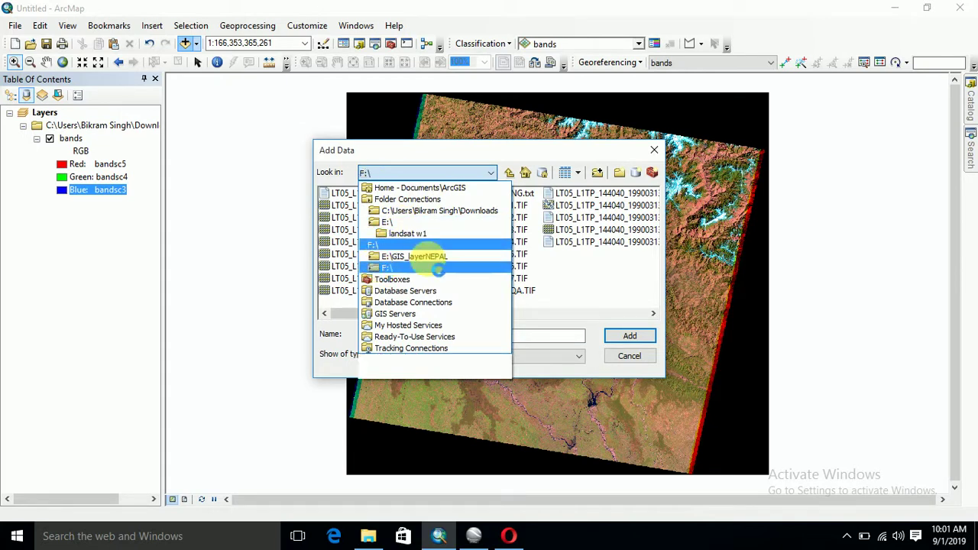
pyautogui.click(383, 266)
pyautogui.click(374, 257)
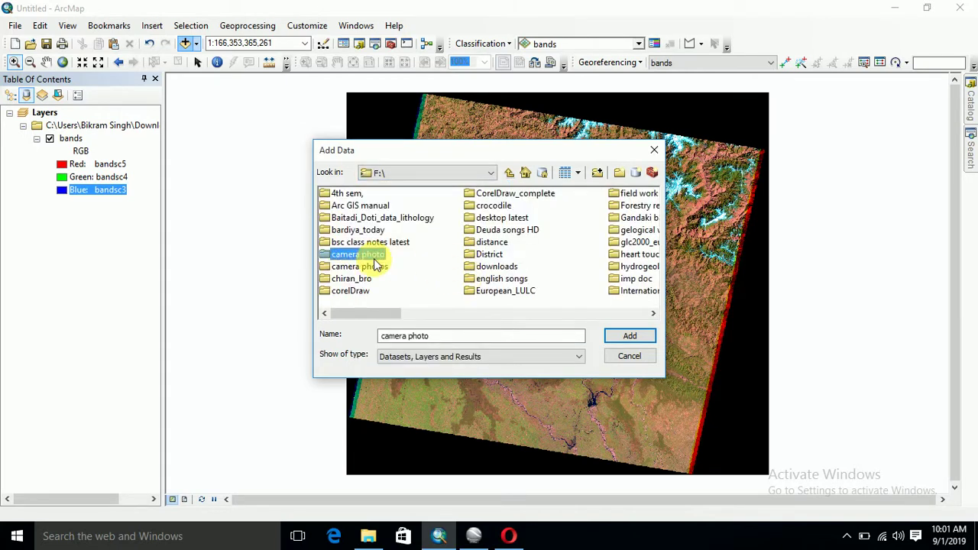
pyautogui.press('g')
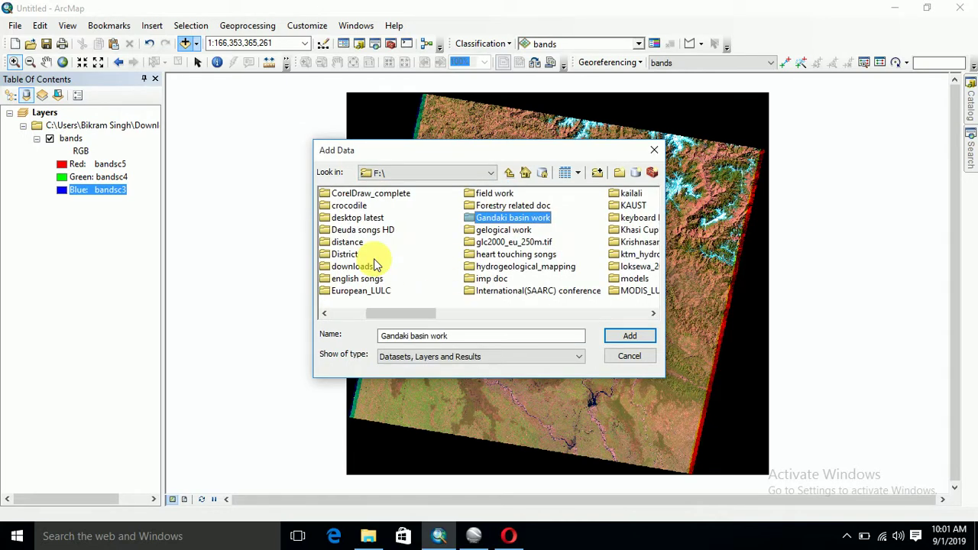
pyautogui.click(514, 219)
pyautogui.doubleClick(516, 220)
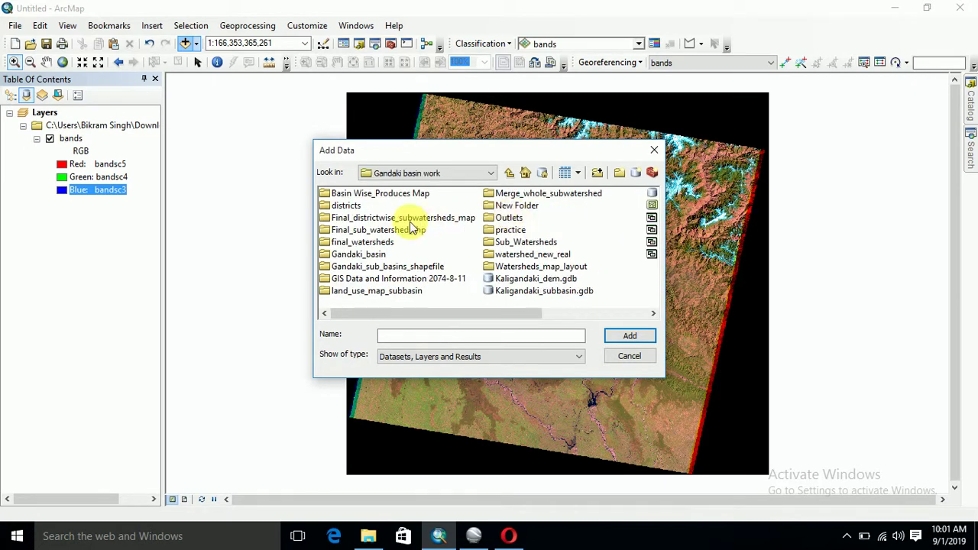
# - Drill down to Province No-7\Kailali District, add Kailali District.shp, and dismiss the coordinate system warning
pyautogui.doubleClick(377, 280)
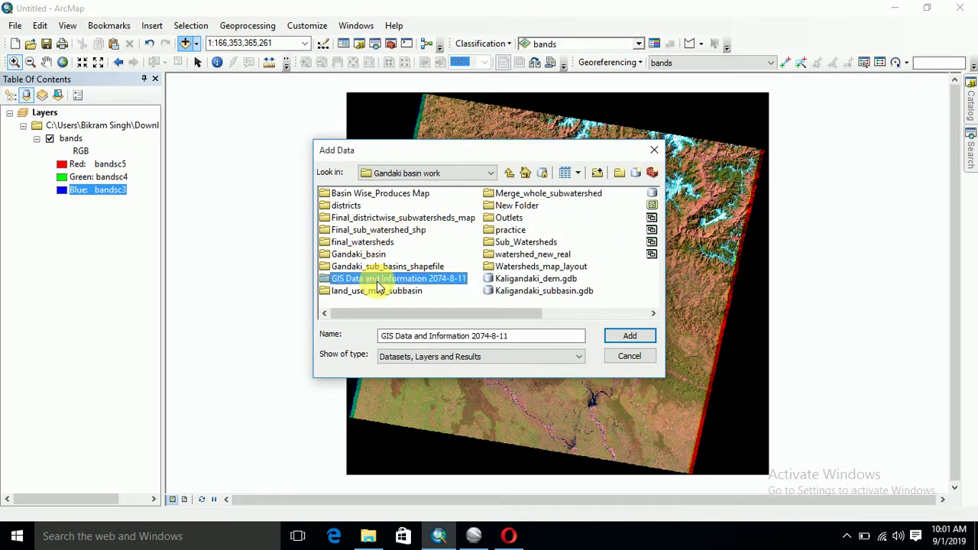
pyautogui.doubleClick(419, 207)
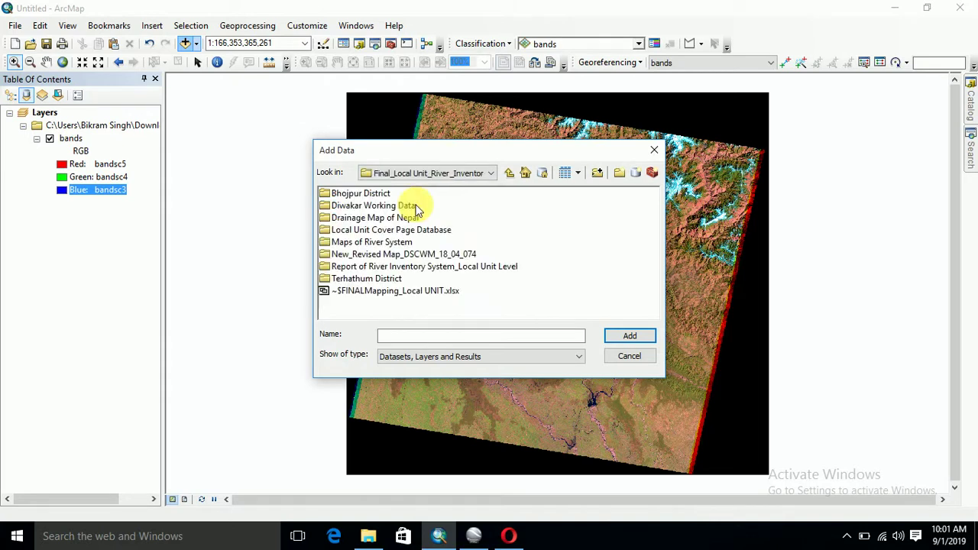
pyautogui.doubleClick(365, 207)
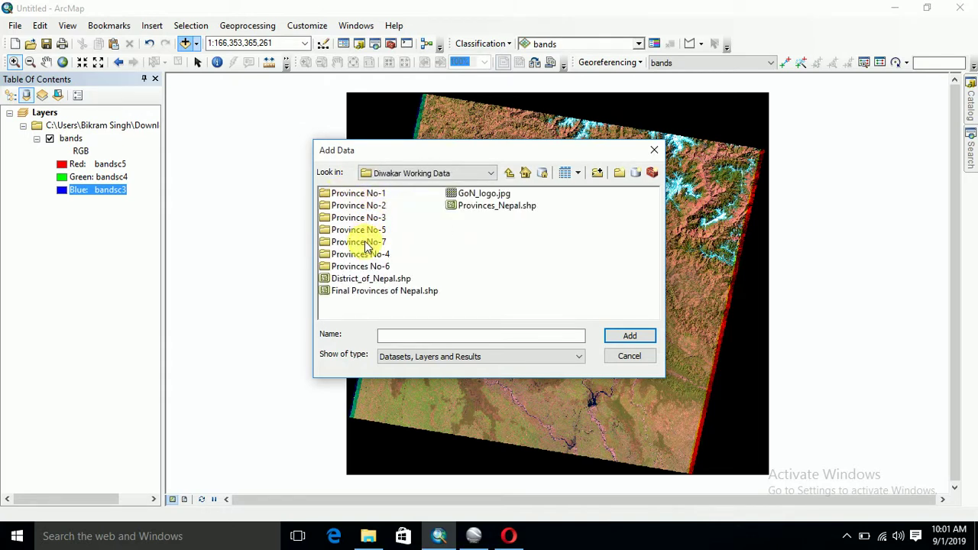
pyautogui.doubleClick(367, 243)
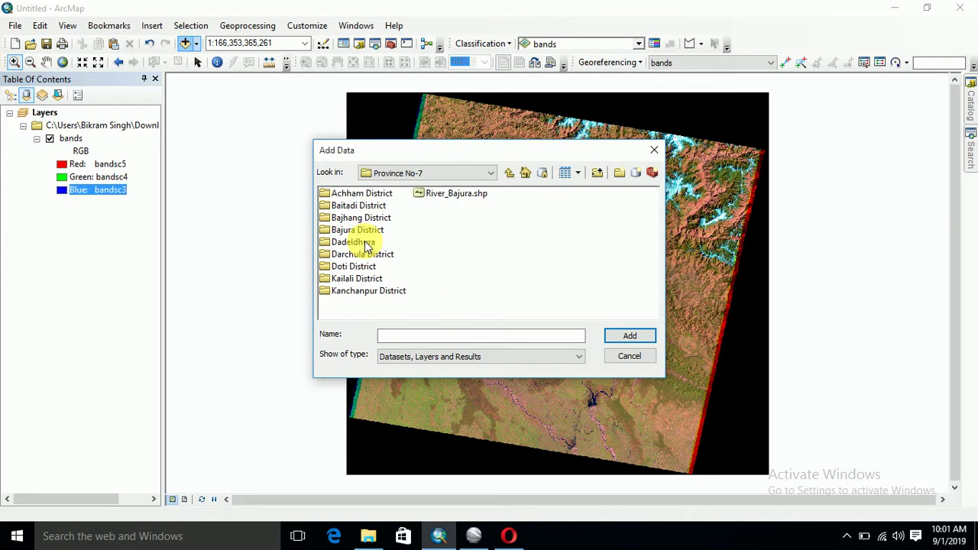
pyautogui.doubleClick(359, 279)
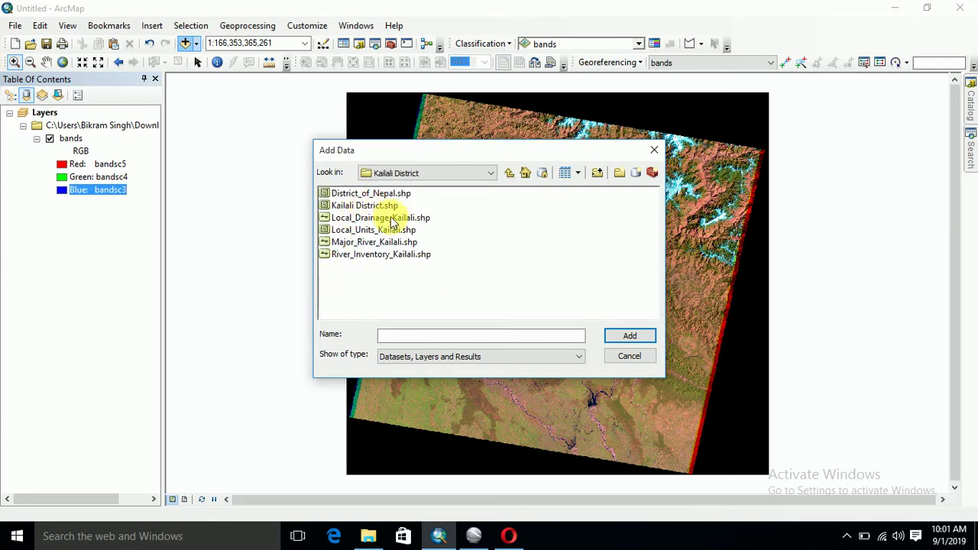
pyautogui.doubleClick(364, 206)
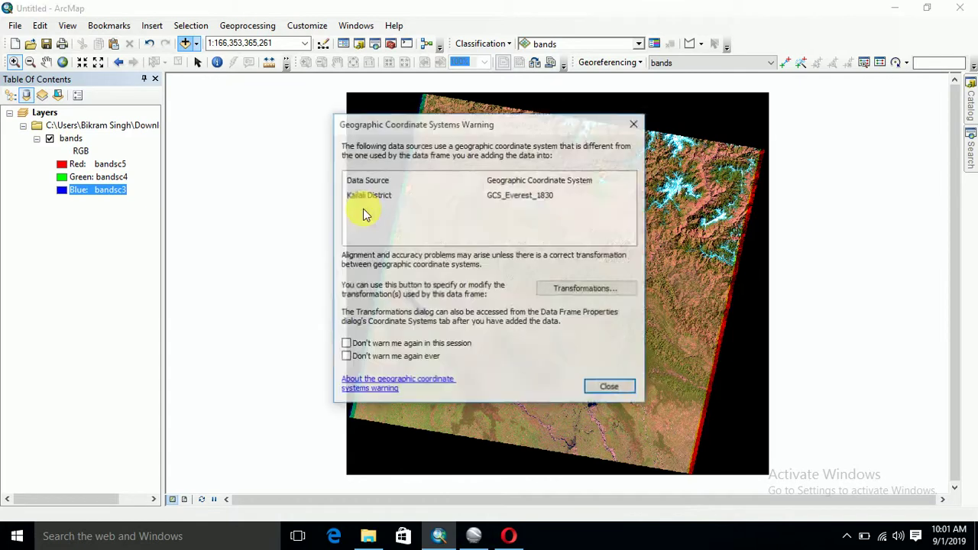
pyautogui.click(626, 395)
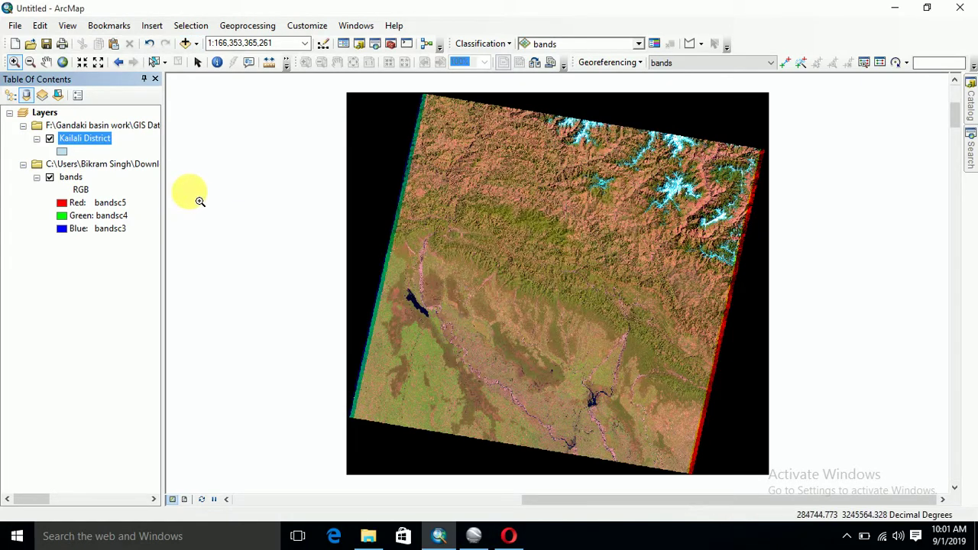
# - Switch to List By Drawing Order and remove the Kailali District layer
pyautogui.click(11, 96)
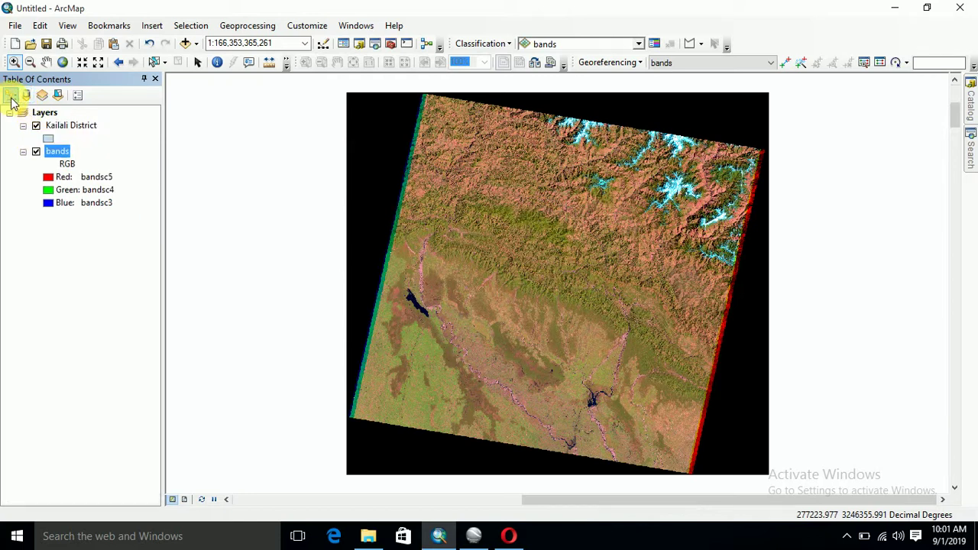
pyautogui.moveTo(67, 130)
pyautogui.mouseDown()
pyautogui.moveTo(69, 178)
pyautogui.moveTo(78, 116)
pyautogui.moveTo(68, 127)
pyautogui.mouseUp()
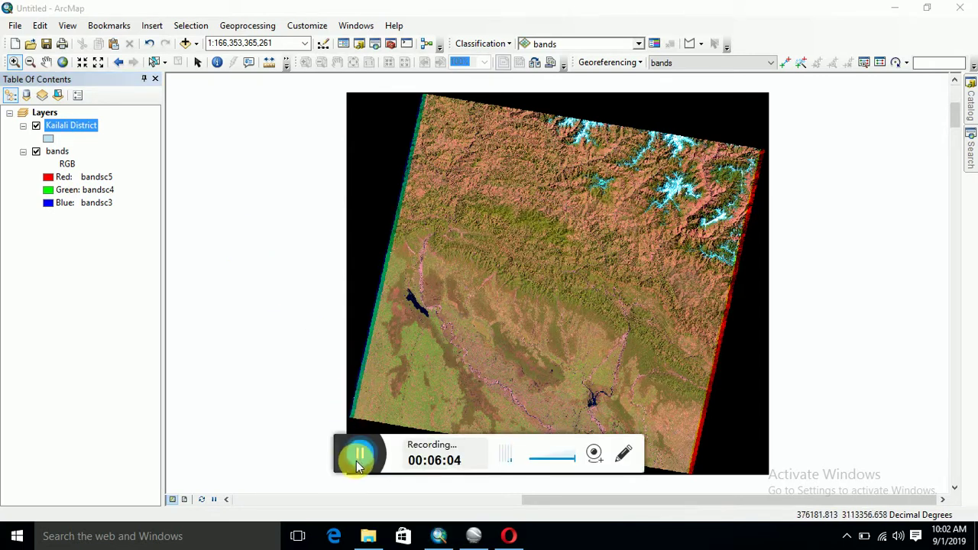
pyautogui.click(337, 455)
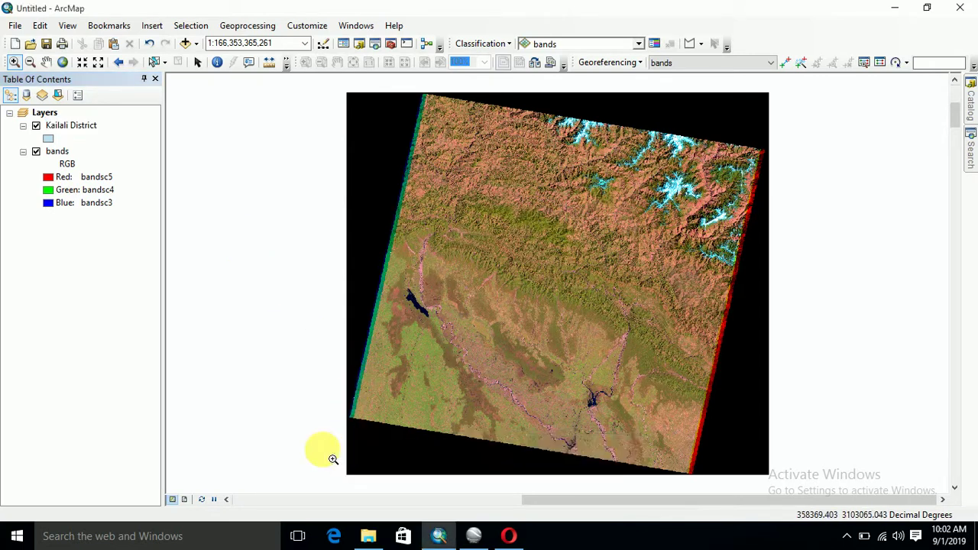
pyautogui.click(71, 126)
pyautogui.rightClick(71, 126)
pyautogui.click(104, 147)
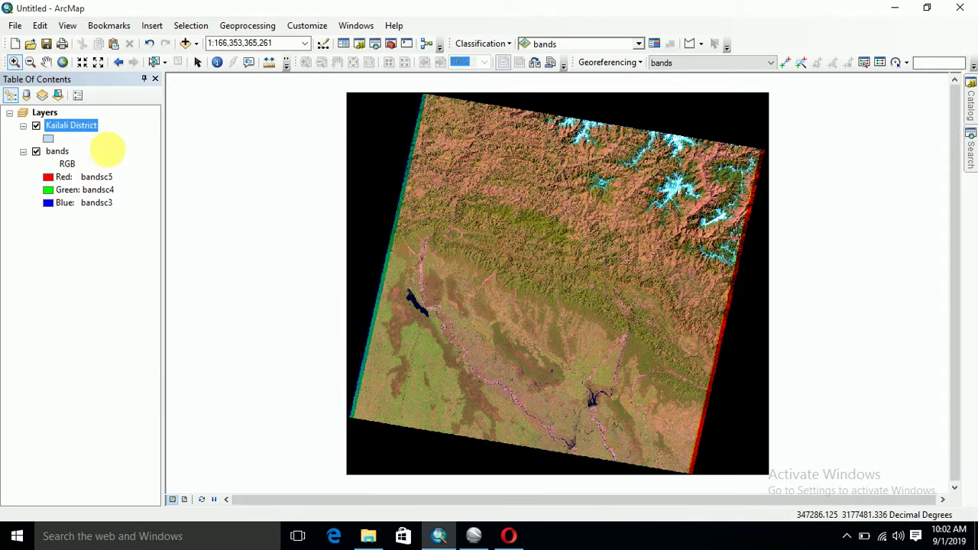
pyautogui.click(127, 297)
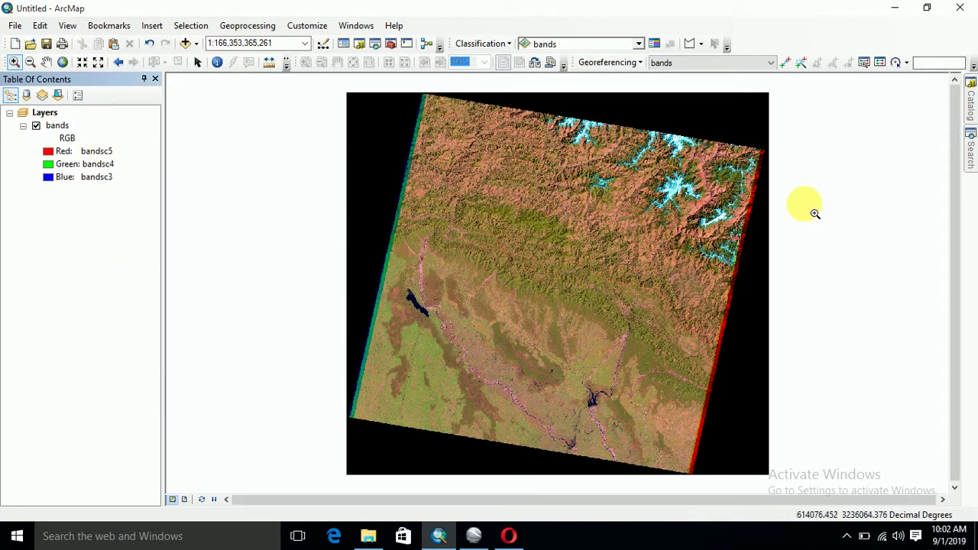
# - In Catalog, start a new shapefile in the Downloads SHP folder
pyautogui.click(971, 101)
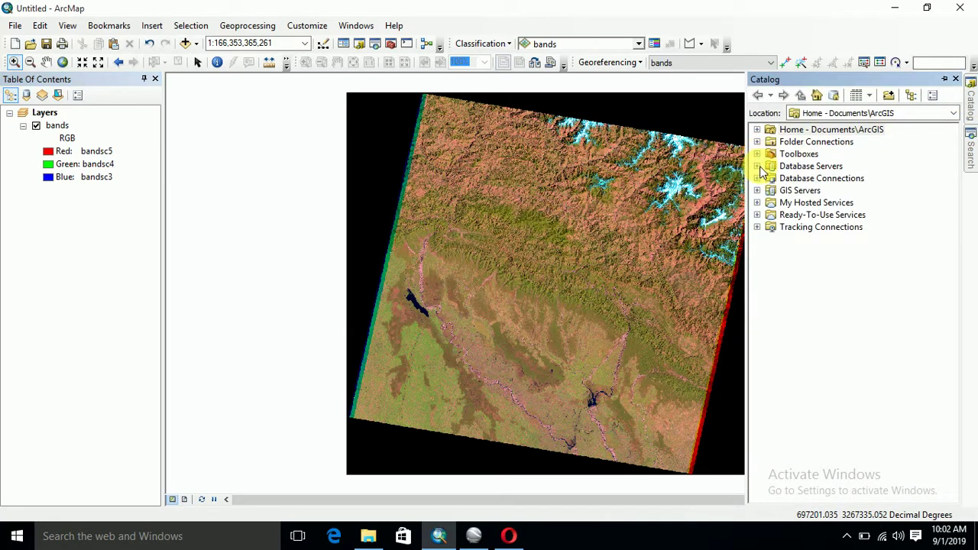
pyautogui.click(757, 142)
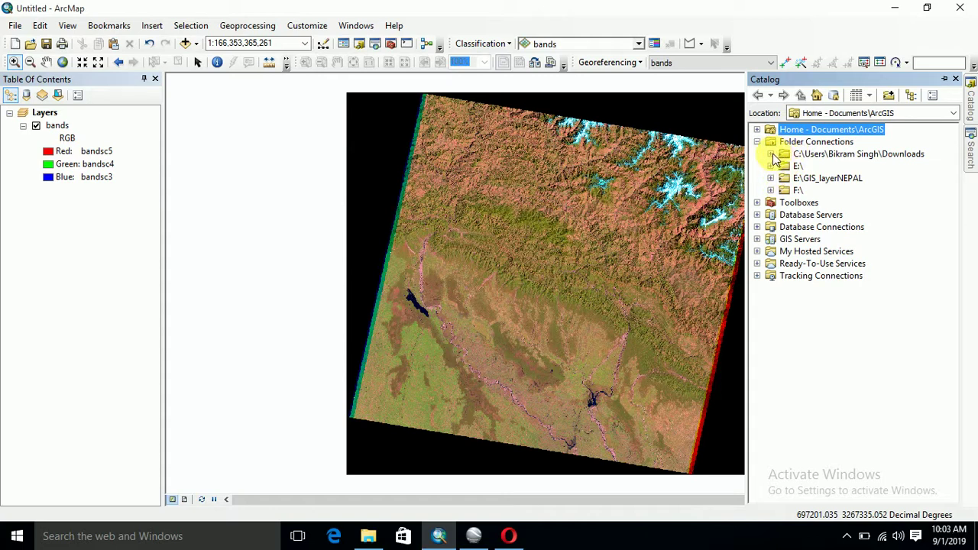
pyautogui.click(771, 154)
pyautogui.click(804, 180)
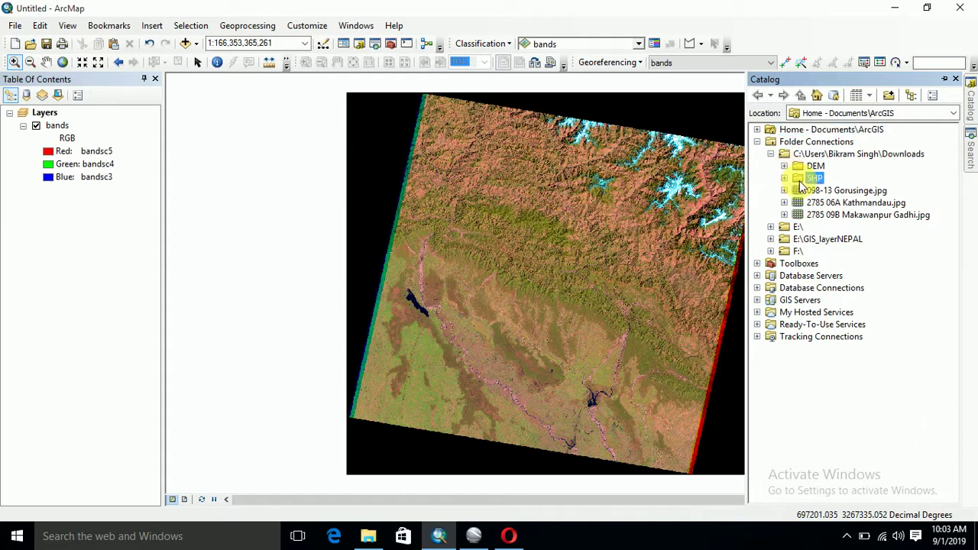
pyautogui.rightClick(803, 181)
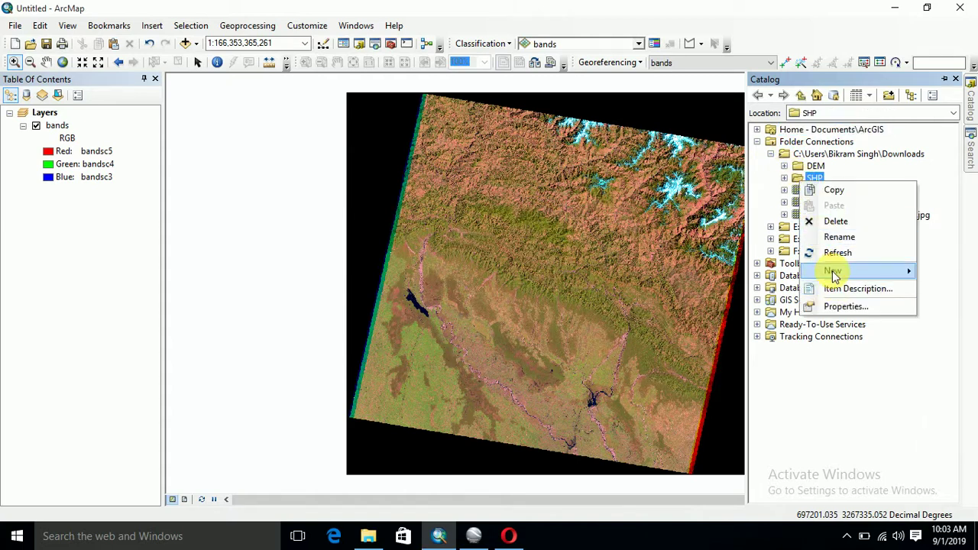
pyautogui.moveTo(804, 271)
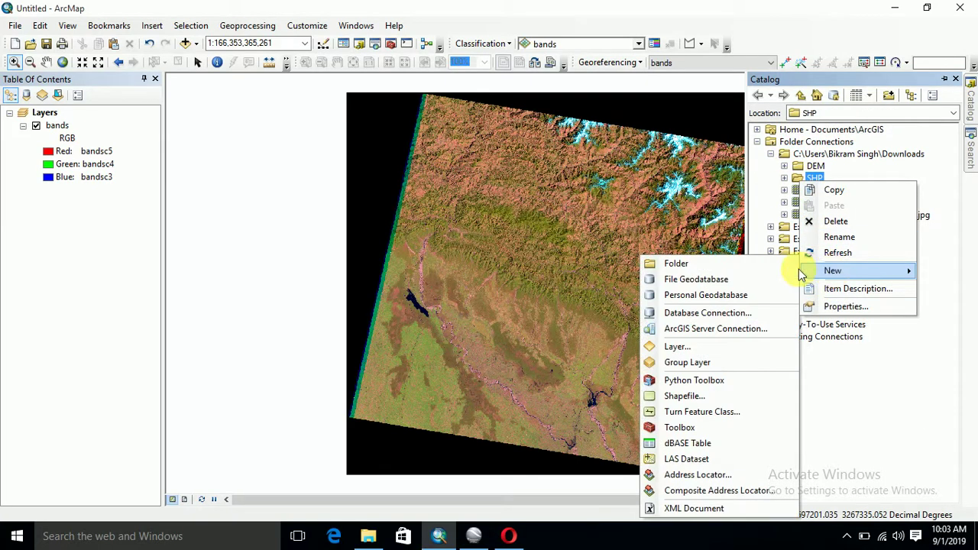
pyautogui.click(674, 396)
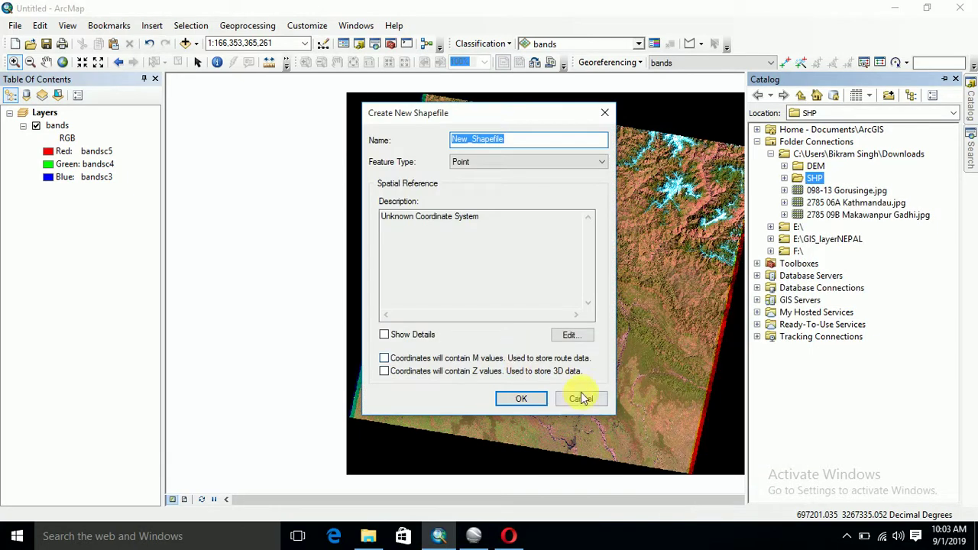
# - Set the new shapefile's coordinate system to GCS WGS 1984
pyautogui.click(570, 338)
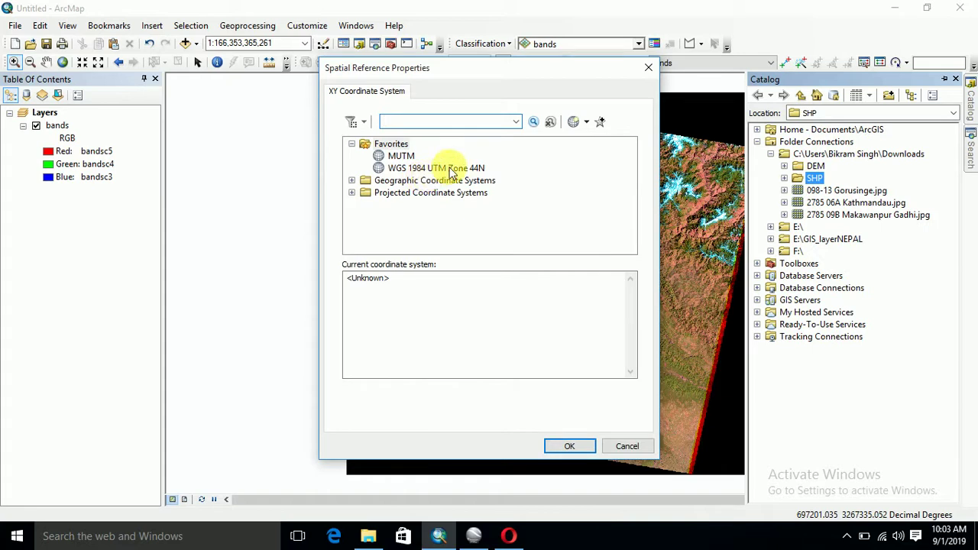
pyautogui.click(352, 181)
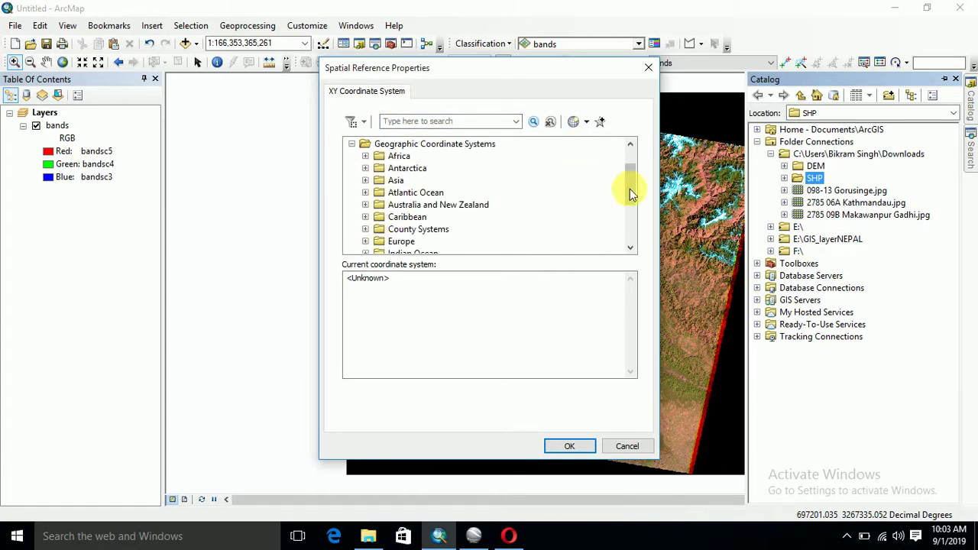
pyautogui.moveTo(631, 191); pyautogui.dragTo(631, 221)
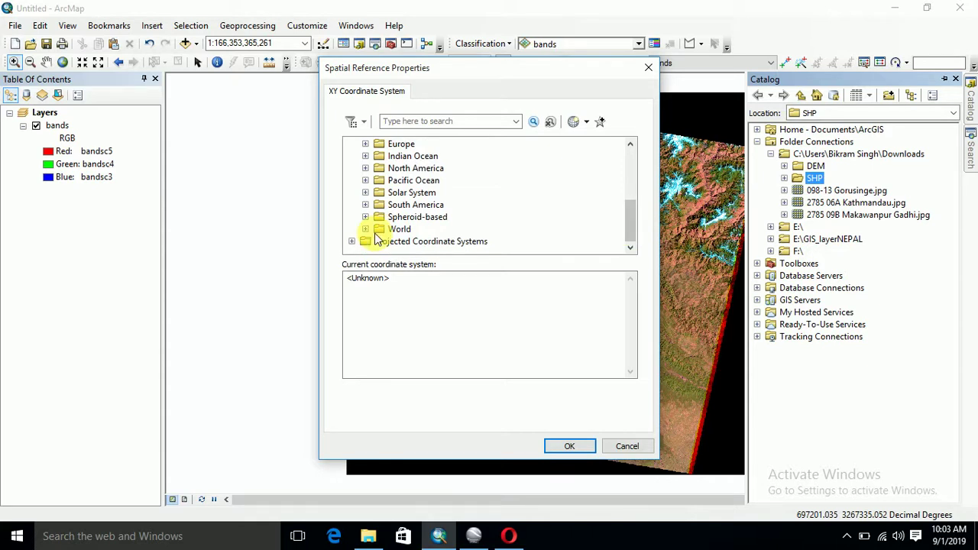
pyautogui.click(365, 229)
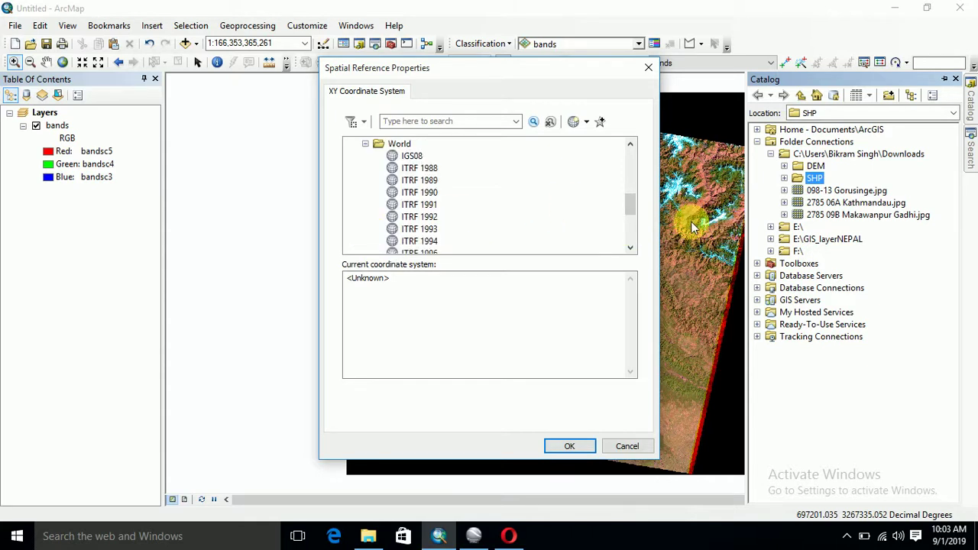
pyautogui.moveTo(633, 208); pyautogui.dragTo(633, 228)
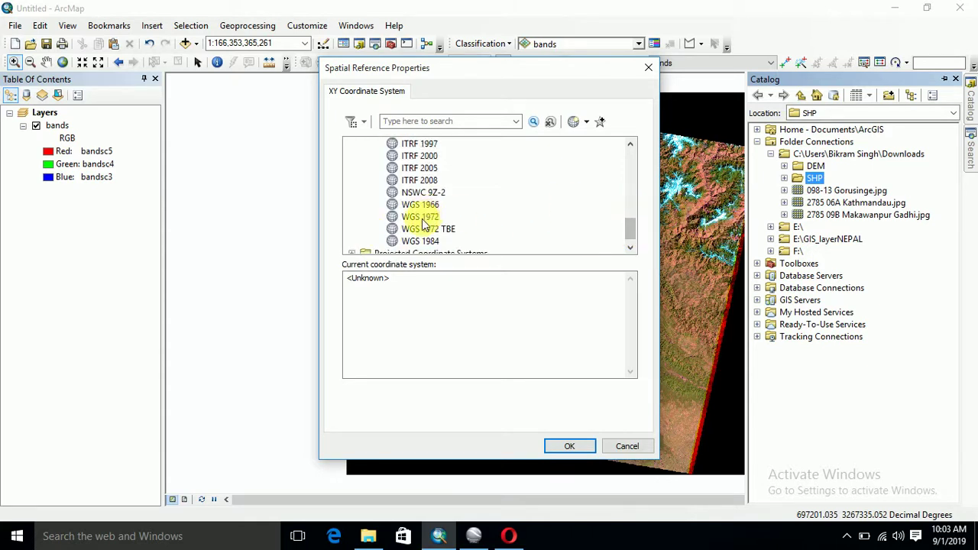
pyautogui.click(418, 244)
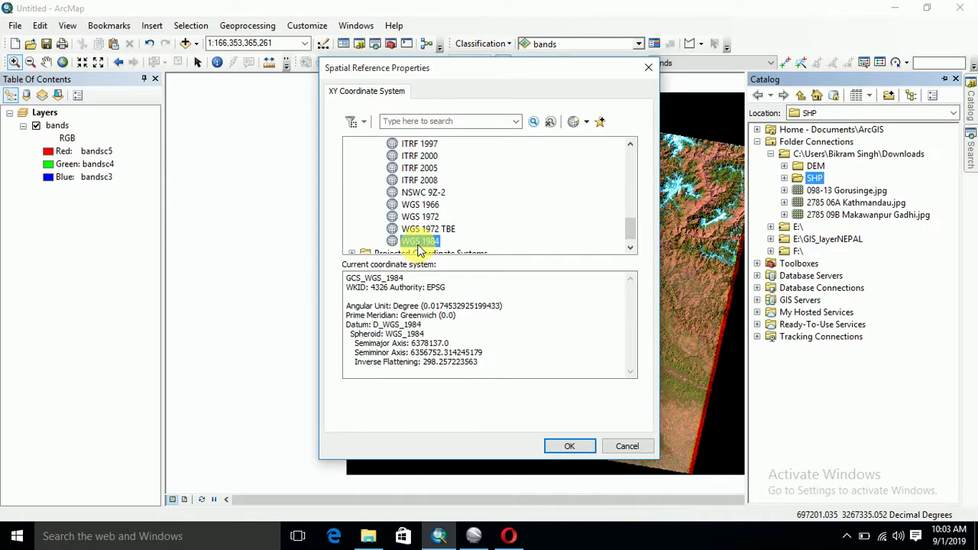
pyautogui.click(566, 446)
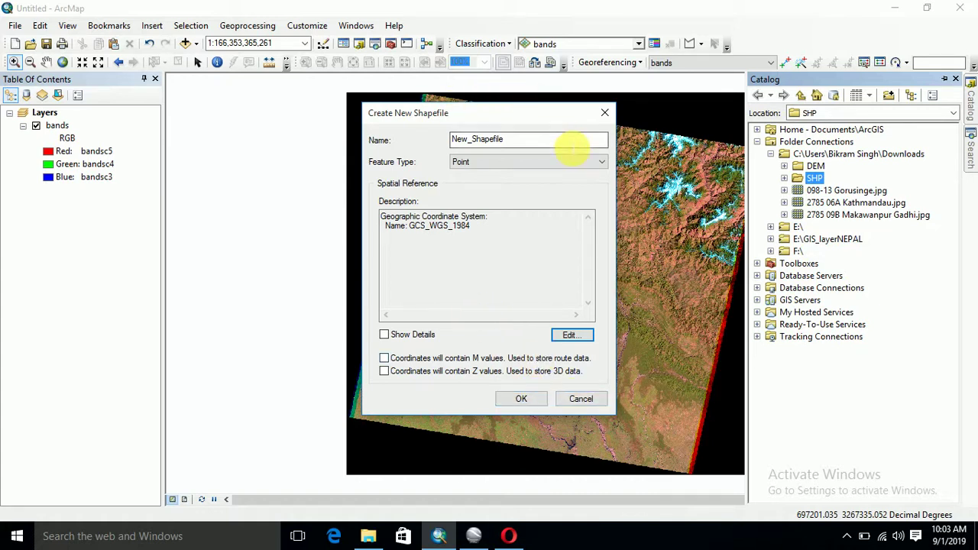
# - Make New_Shapefile a Polygon feature type and create it in the map
pyautogui.click(574, 167)
pyautogui.click(479, 191)
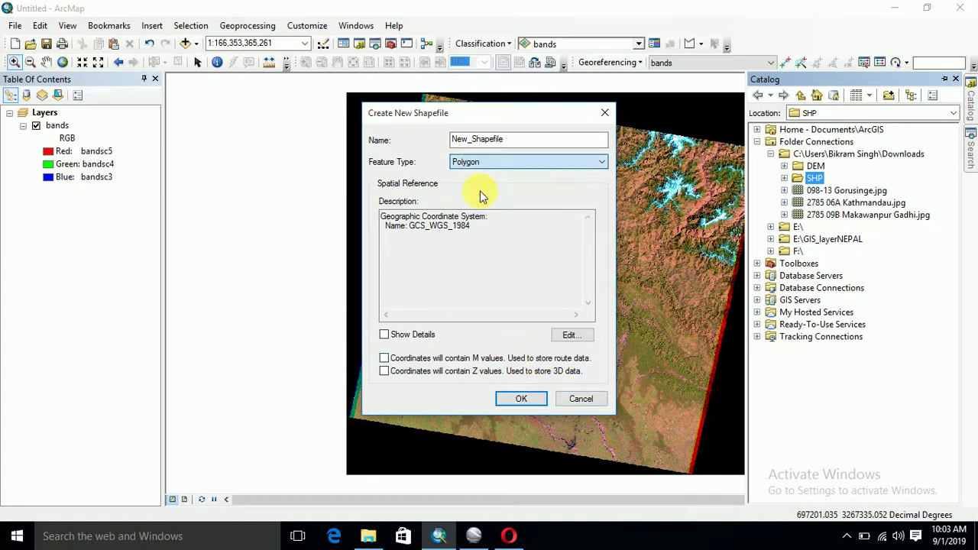
pyautogui.click(522, 399)
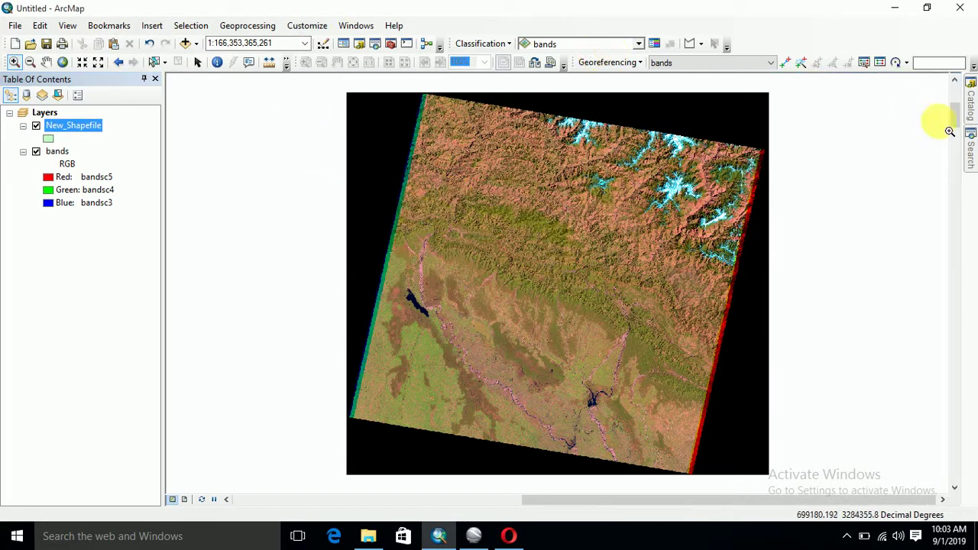
pyautogui.click(286, 64)
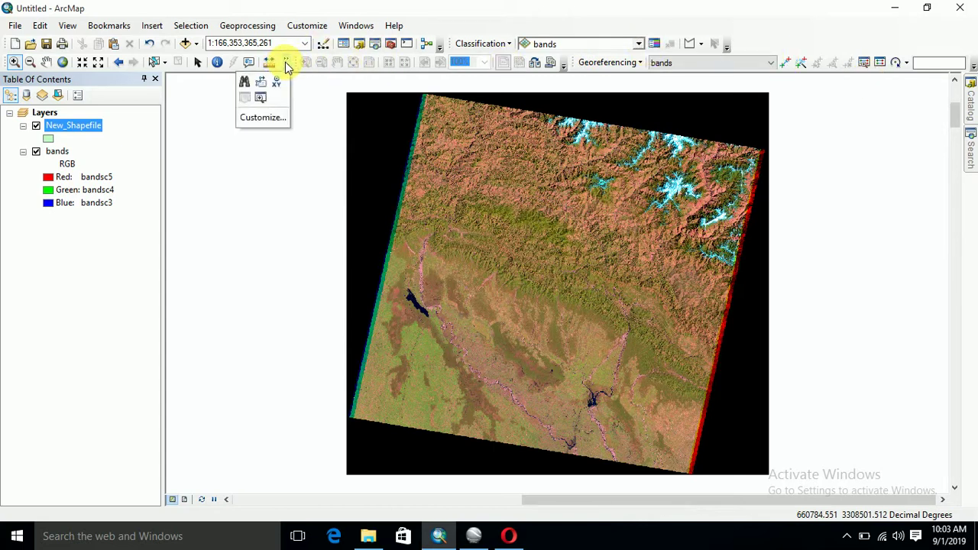
pyautogui.click(286, 64)
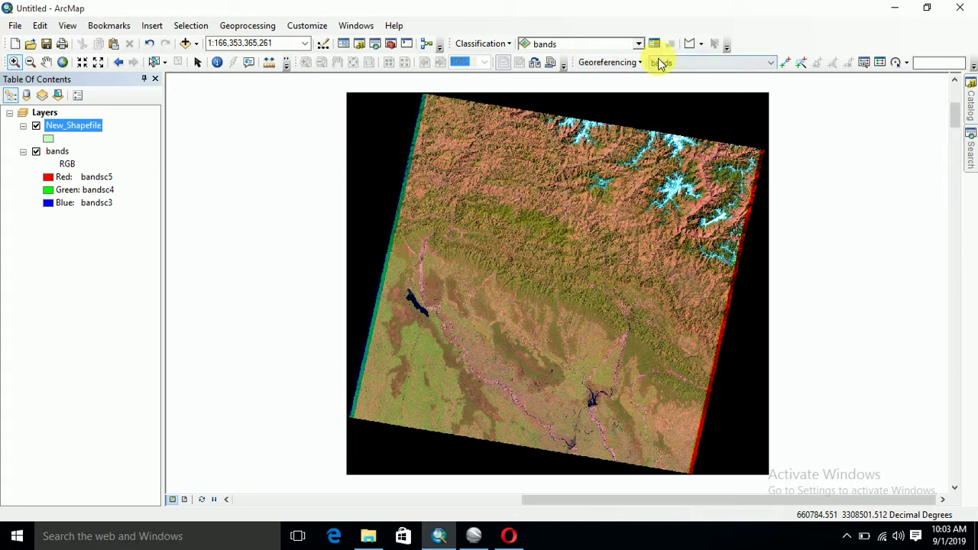
pyautogui.rightClick(758, 13)
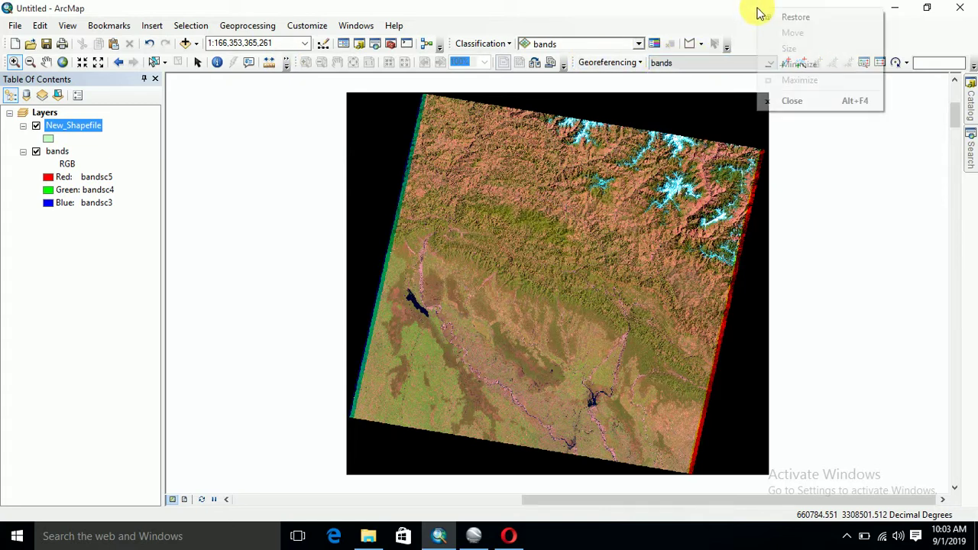
pyautogui.click(701, 34)
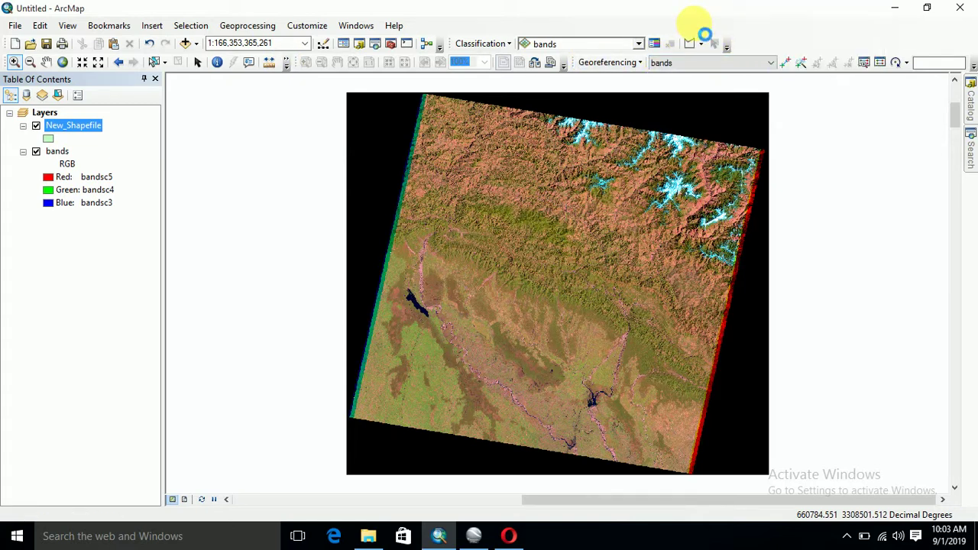
# - Turn on the Editor toolbar and start an editing session on New_Shapefile
pyautogui.rightClick(703, 34)
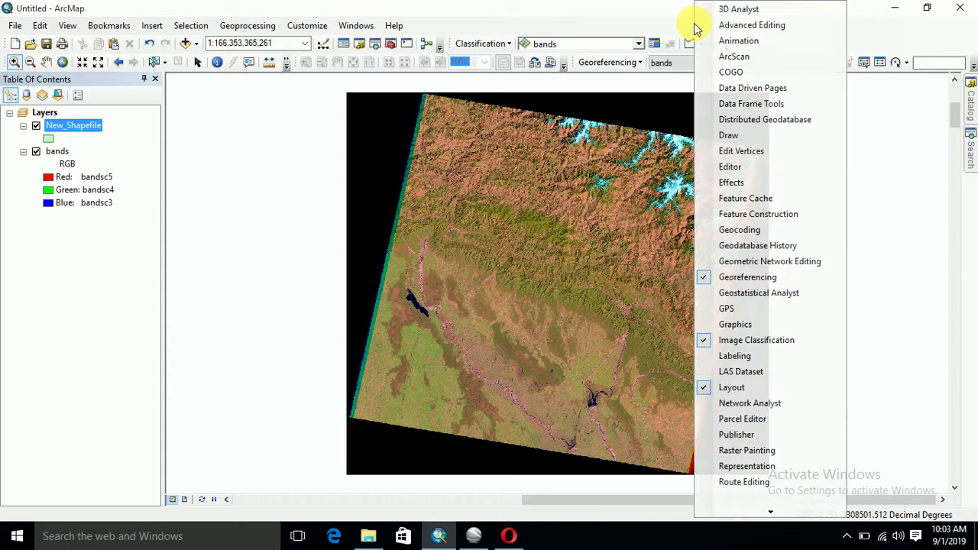
pyautogui.click(748, 169)
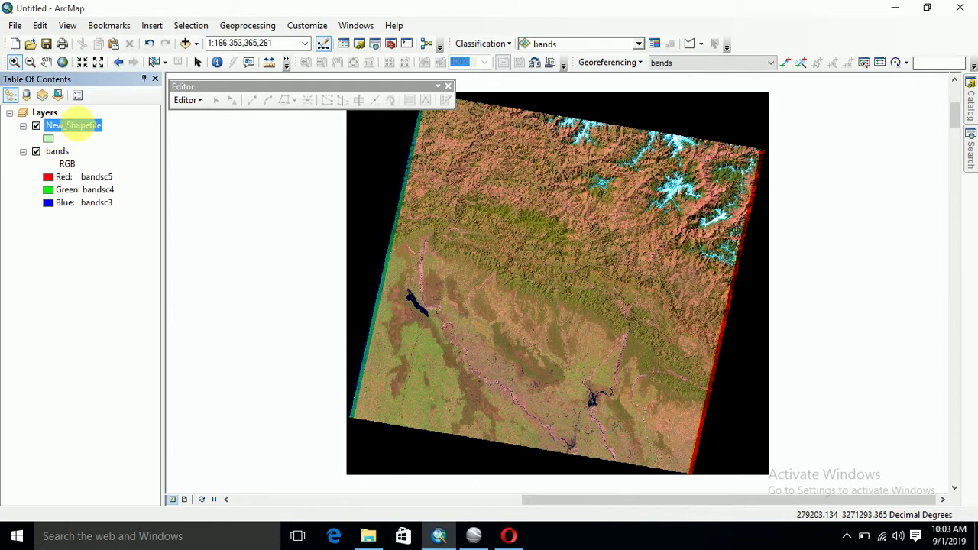
pyautogui.rightClick(78, 127)
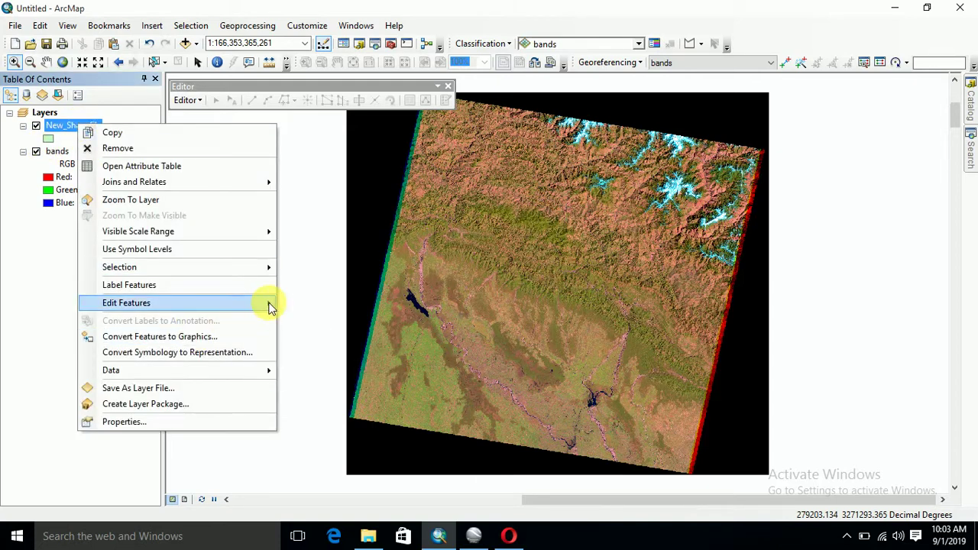
pyautogui.moveTo(268, 304)
pyautogui.click(307, 305)
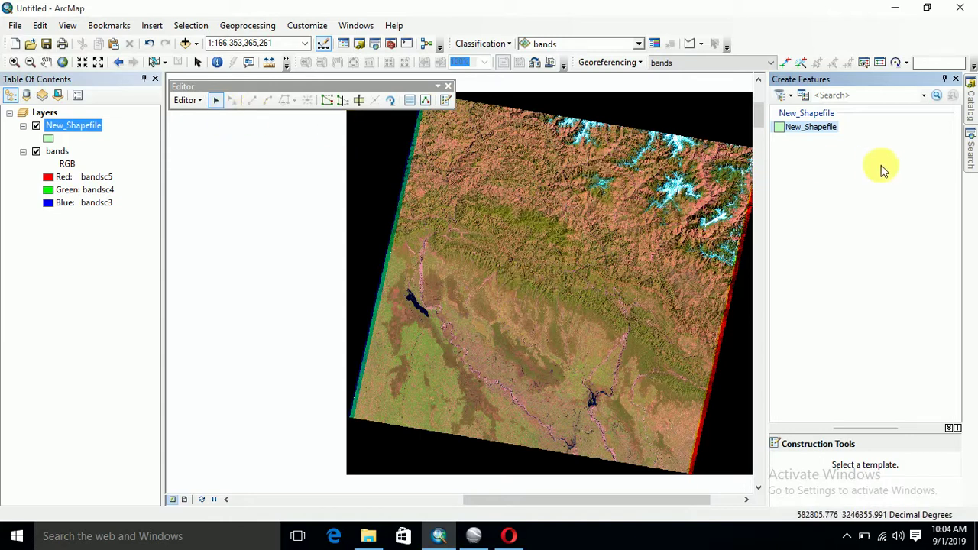
# - Draw a seven-corner mask polygon over the southern image with the New_Shapefile template
pyautogui.click(802, 127)
pyautogui.click(810, 464)
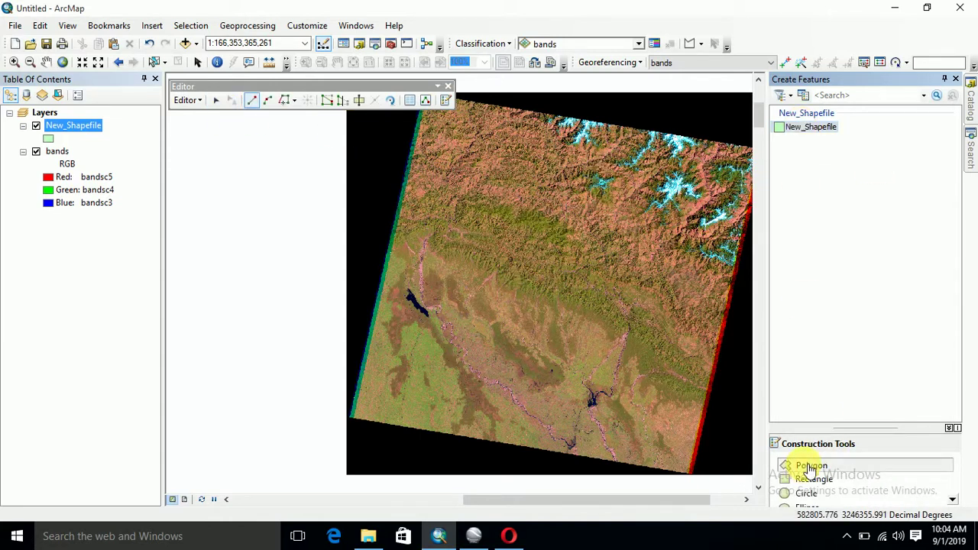
pyautogui.click(530, 316)
pyautogui.click(448, 318)
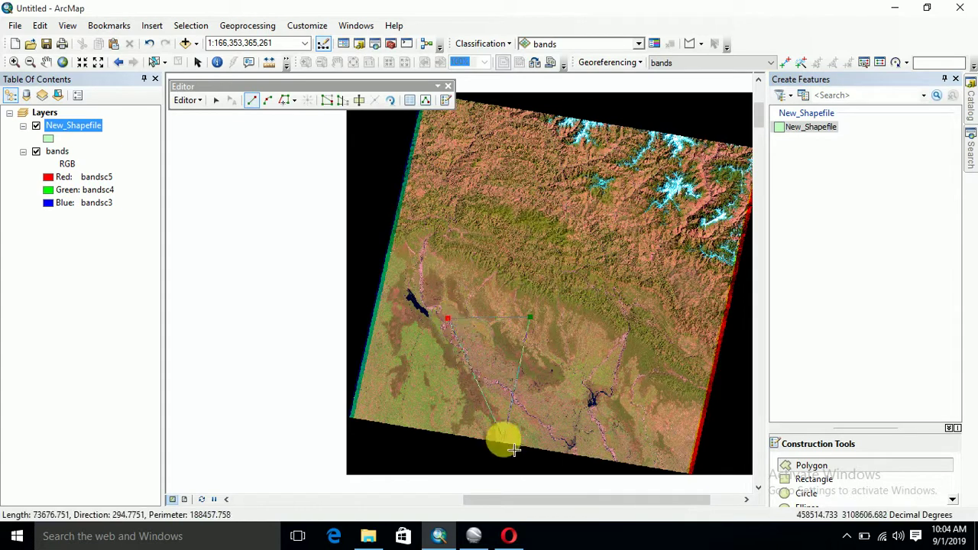
pyautogui.click(504, 439)
pyautogui.click(591, 393)
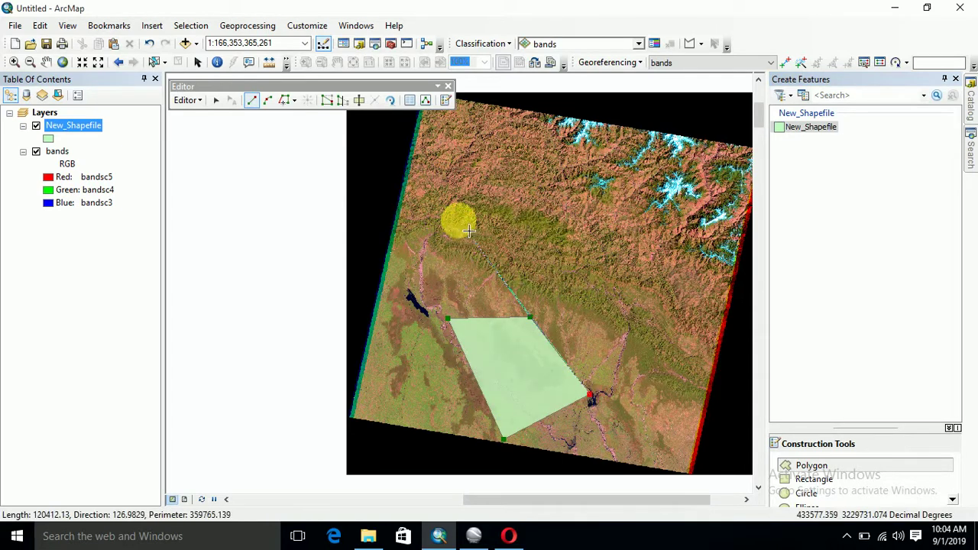
pyautogui.click(582, 346)
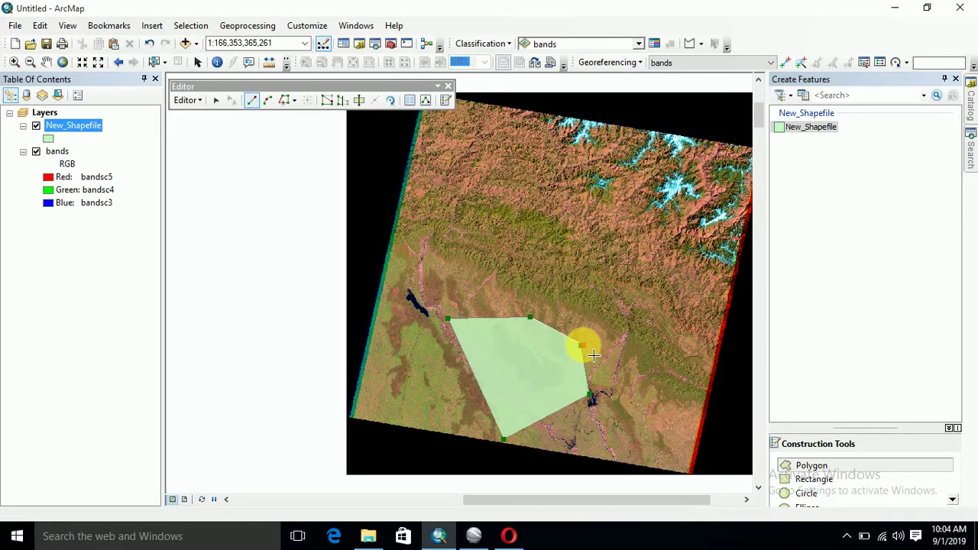
pyautogui.click(583, 328)
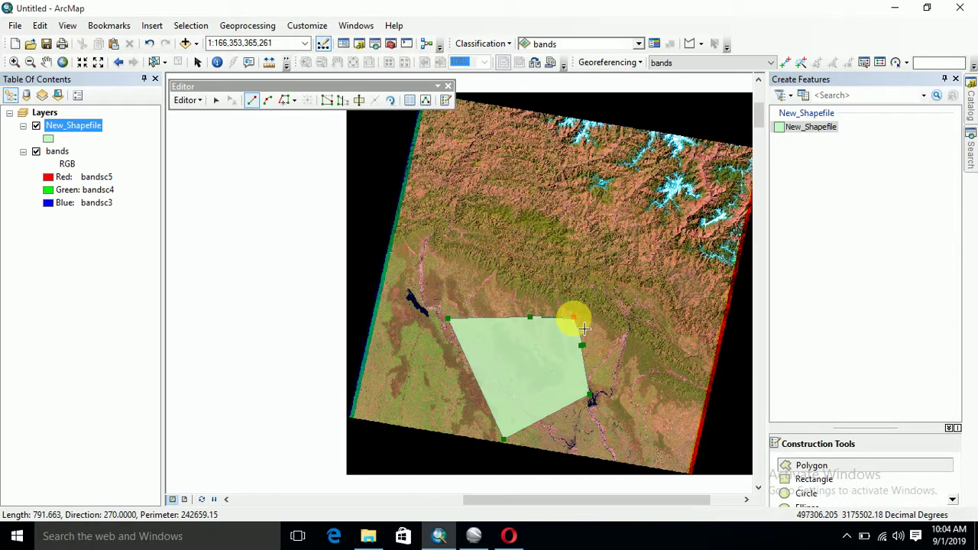
pyautogui.click(570, 310)
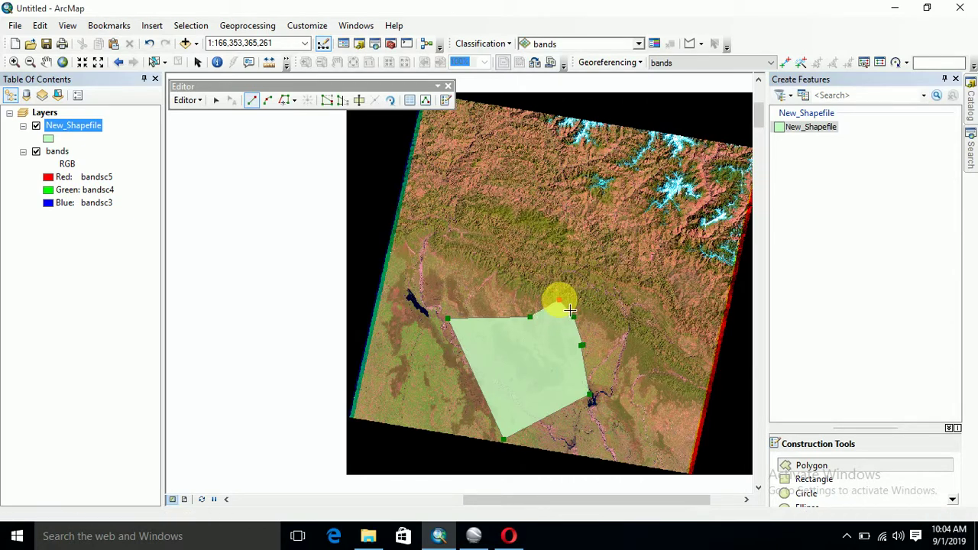
pyautogui.doubleClick(571, 310)
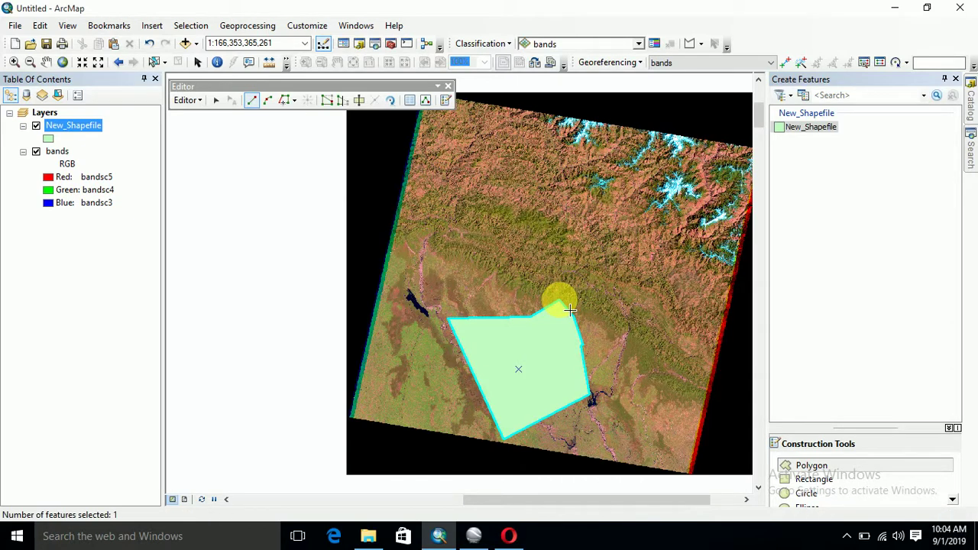
# - Stop editing, save the polygon edits, and close the Editor toolbar
pyautogui.click(448, 86)
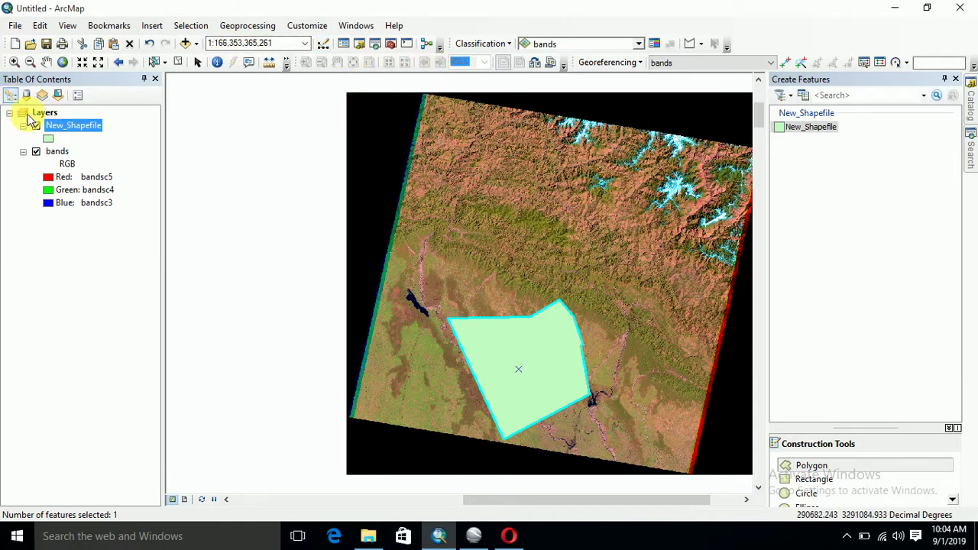
pyautogui.rightClick(626, 27)
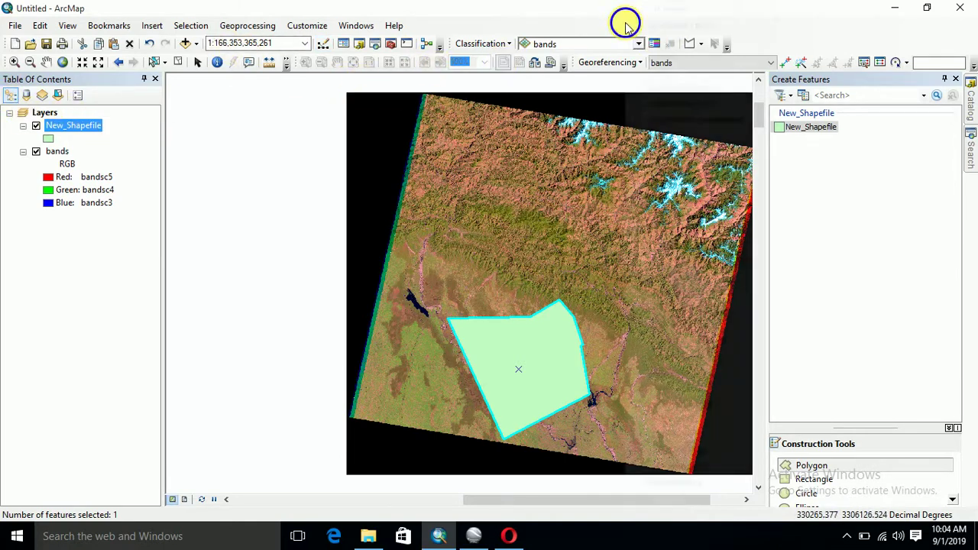
pyautogui.click(658, 165)
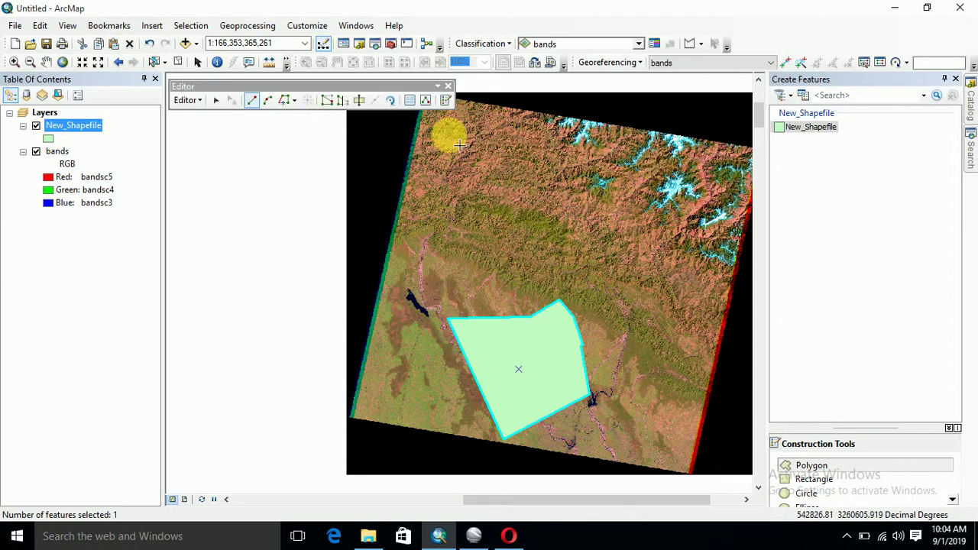
pyautogui.click(191, 100)
pyautogui.click(218, 131)
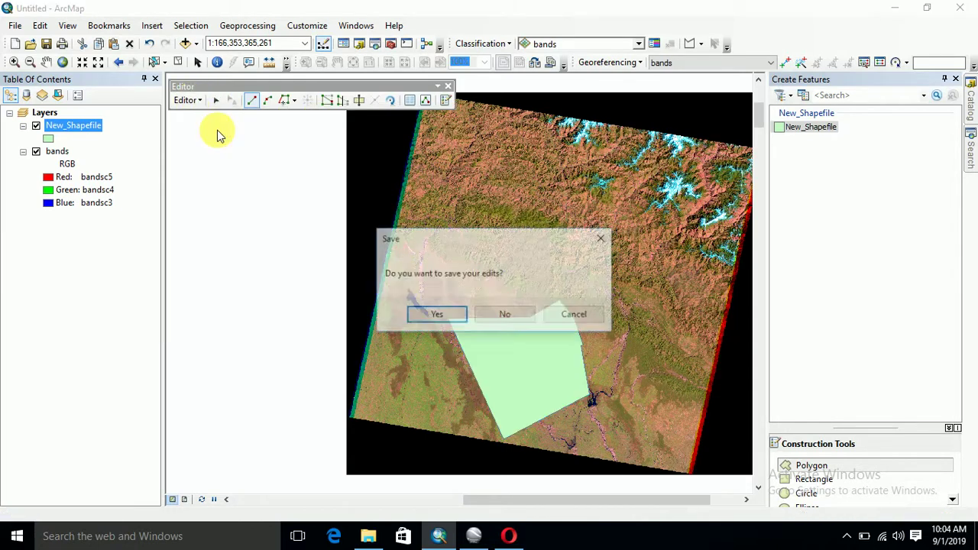
pyautogui.click(436, 314)
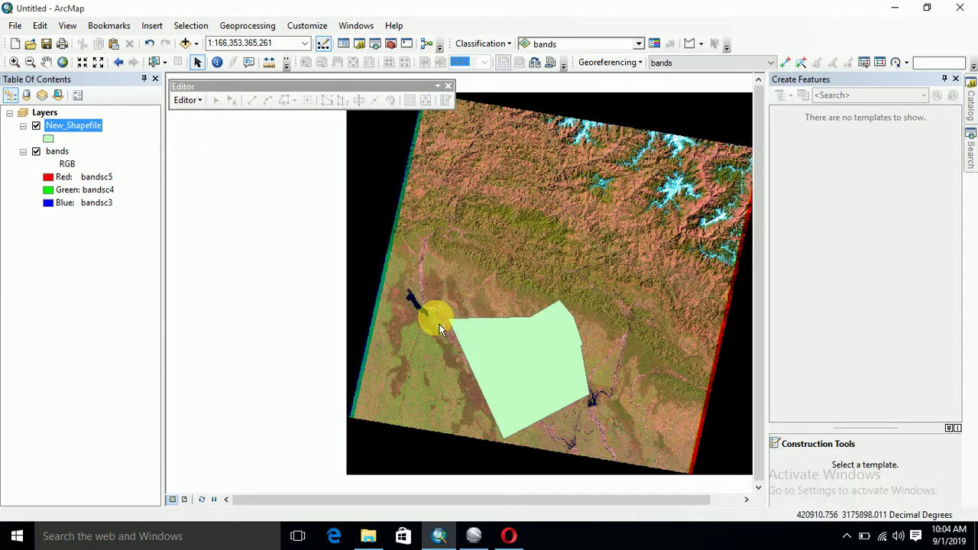
pyautogui.click(448, 86)
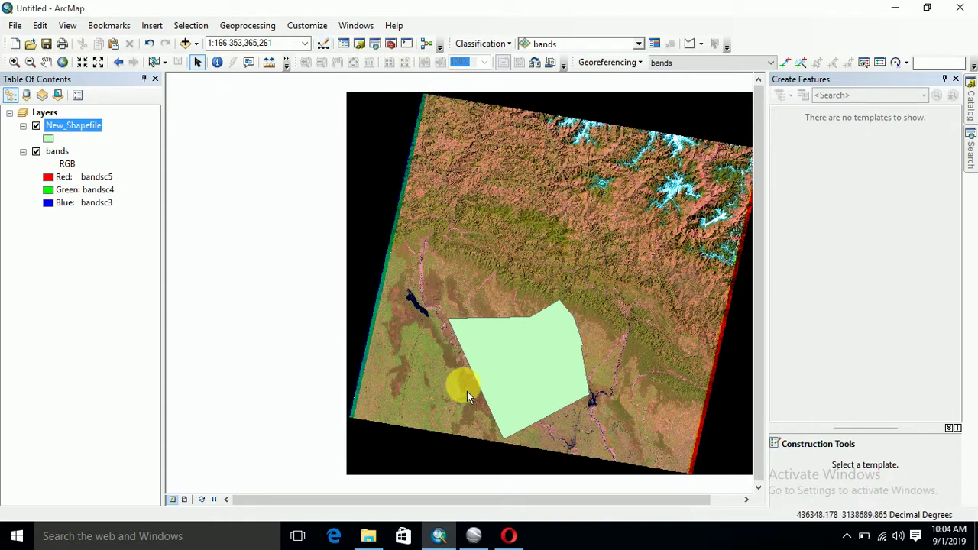
# - Search for 'extract by mask' and launch the Extract by Mask tool
pyautogui.click(971, 149)
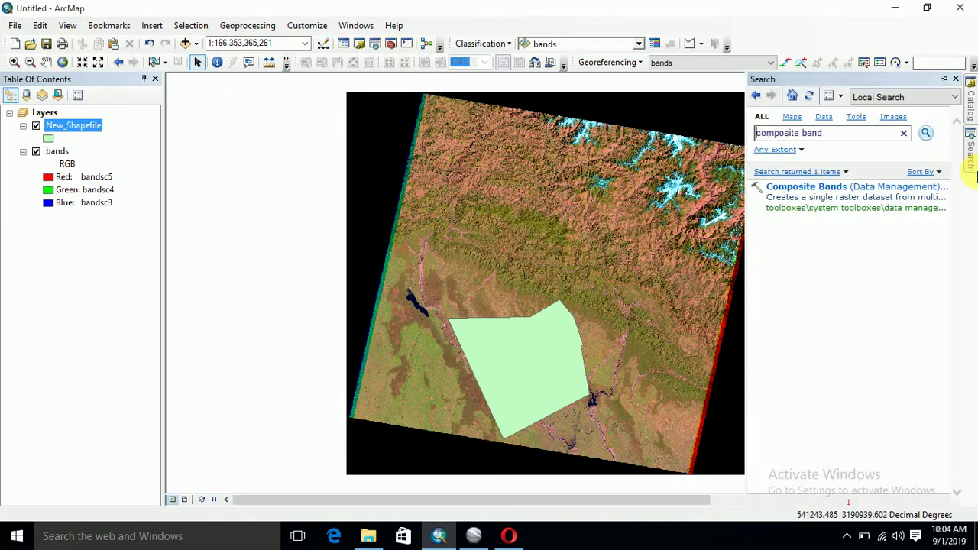
pyautogui.click(831, 140)
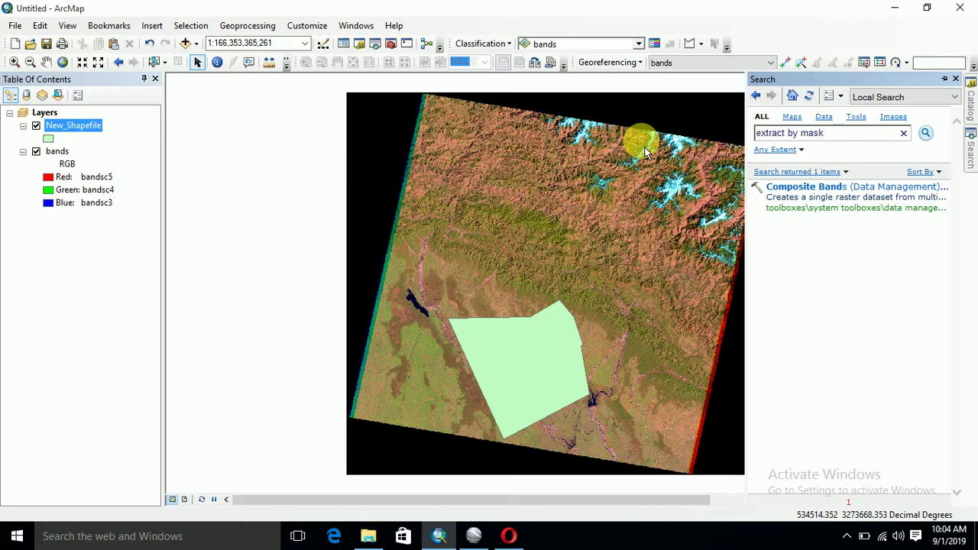
pyautogui.press('Return')
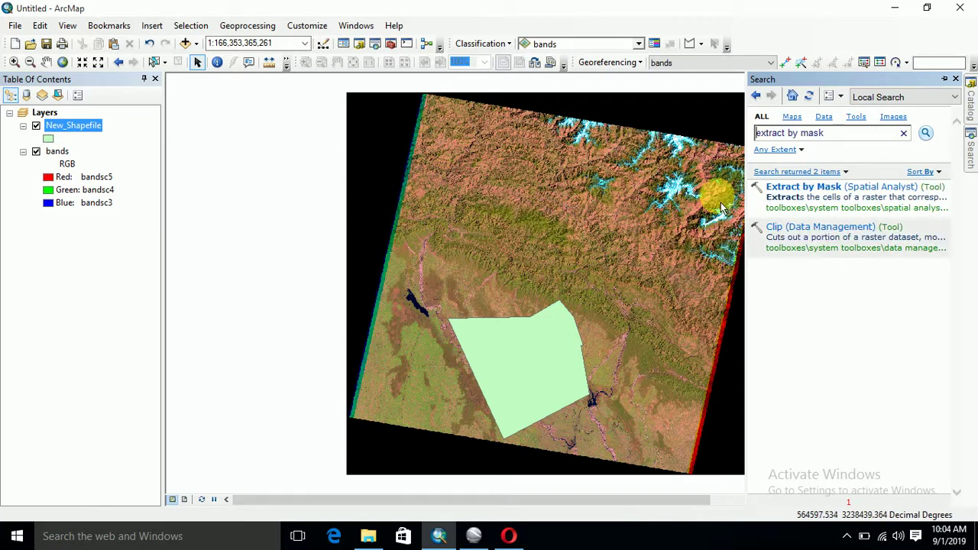
pyautogui.click(797, 192)
# - Run Extract by Mask on bands with New_Shapefile as mask, saving DEM\mask
pyautogui.click(623, 167)
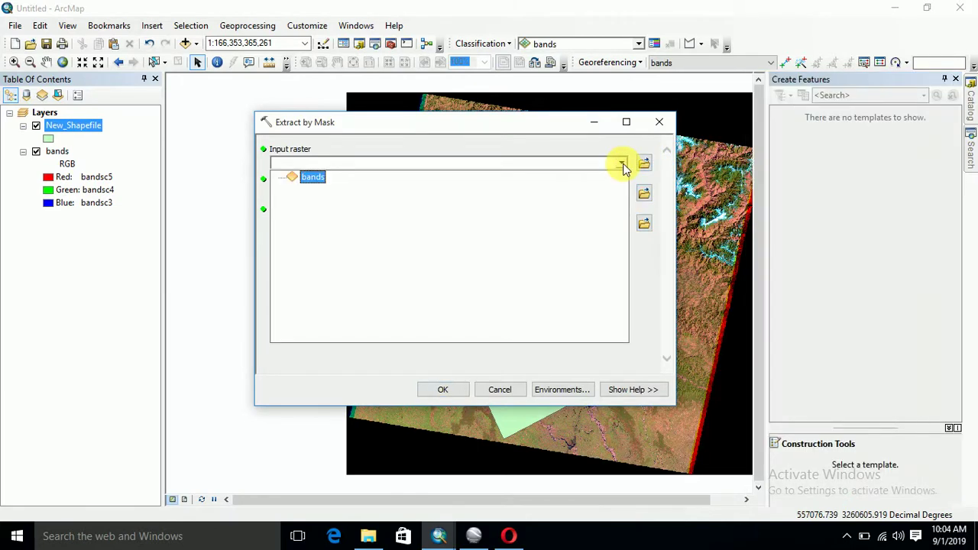
pyautogui.click(318, 188)
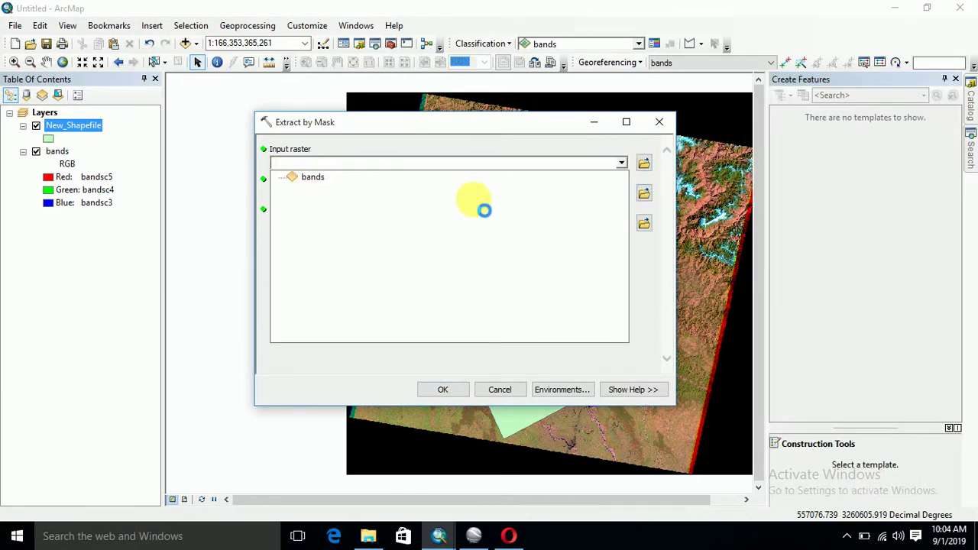
pyautogui.click(621, 195)
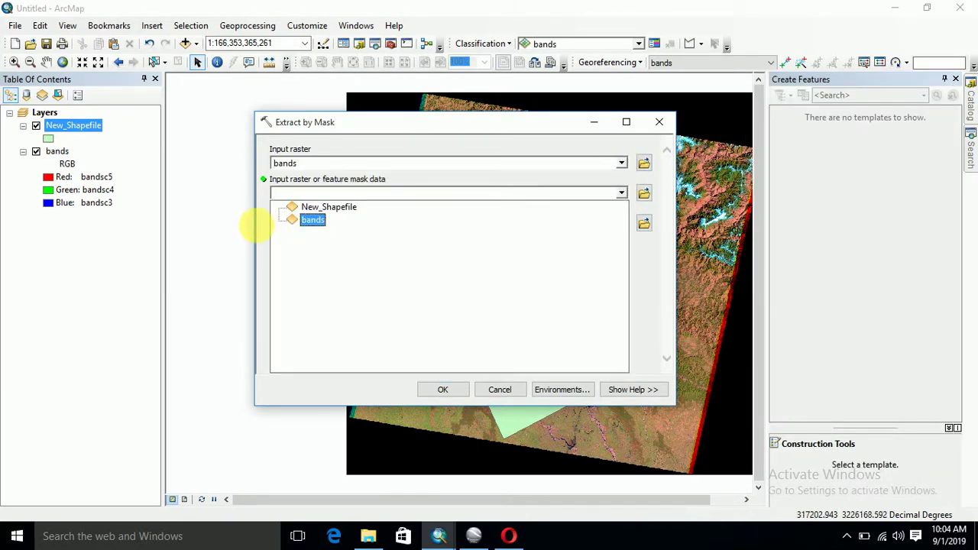
pyautogui.click(329, 206)
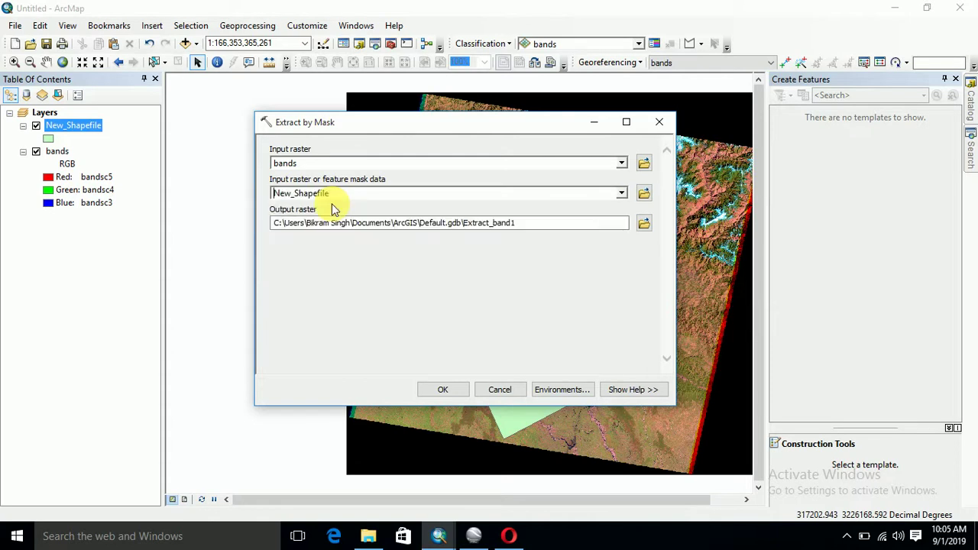
pyautogui.click(643, 222)
pyautogui.click(413, 338)
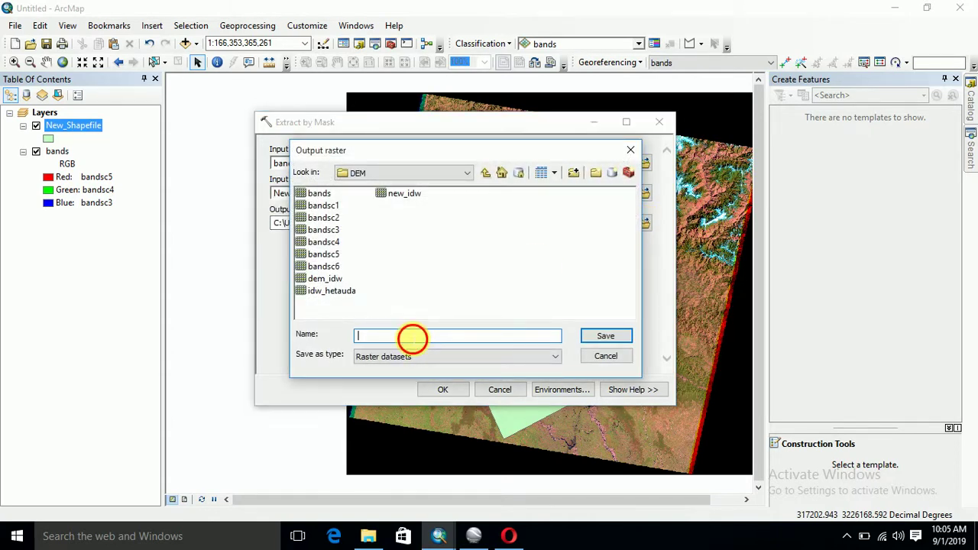
pyautogui.click(606, 337)
pyautogui.click(451, 394)
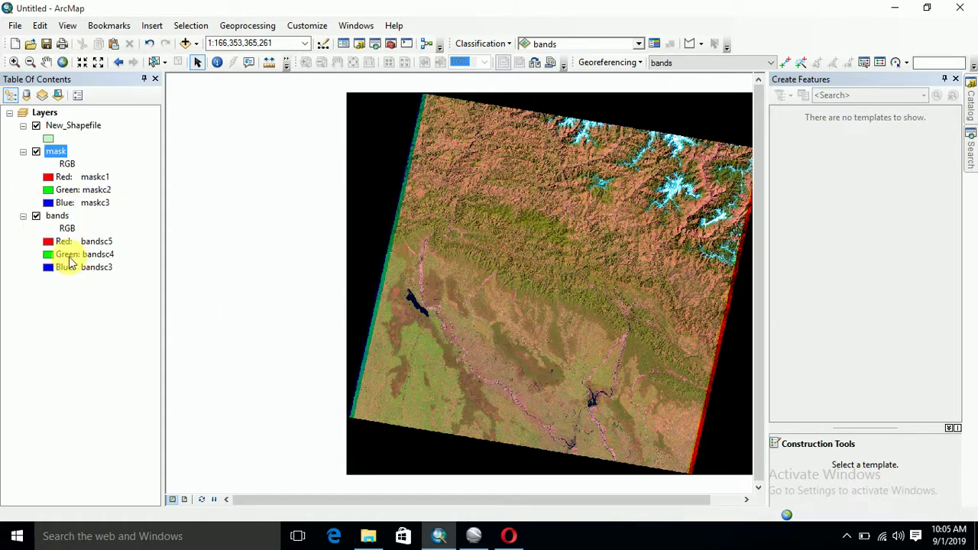
# - Hide the bands and New_Shapefile layers and zoom to the mask layer
pyautogui.click(36, 217)
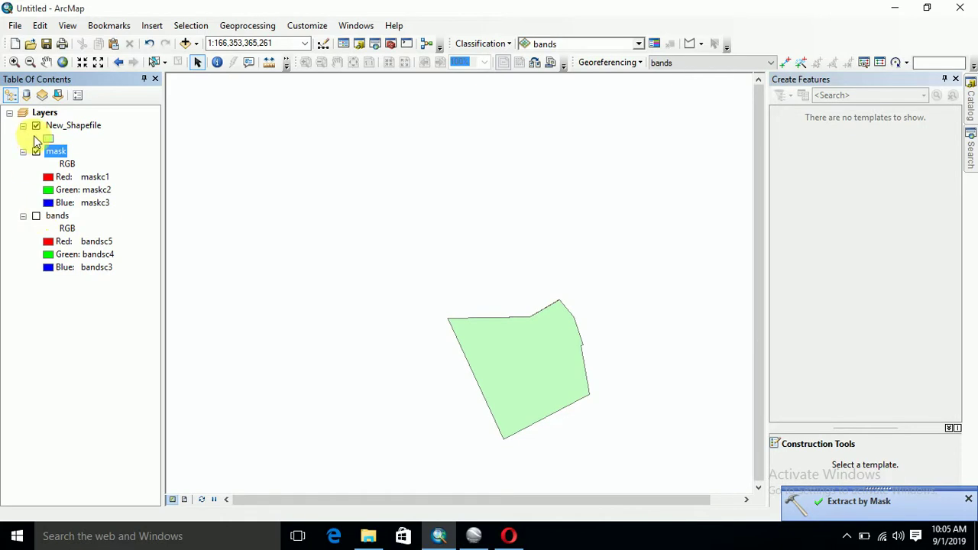
pyautogui.click(36, 126)
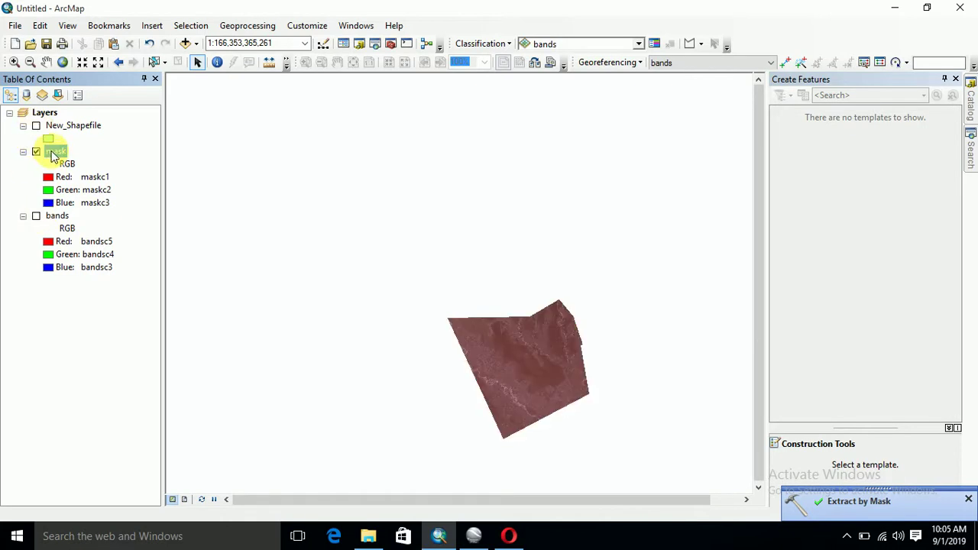
pyautogui.rightClick(54, 153)
pyautogui.moveTo(87, 211)
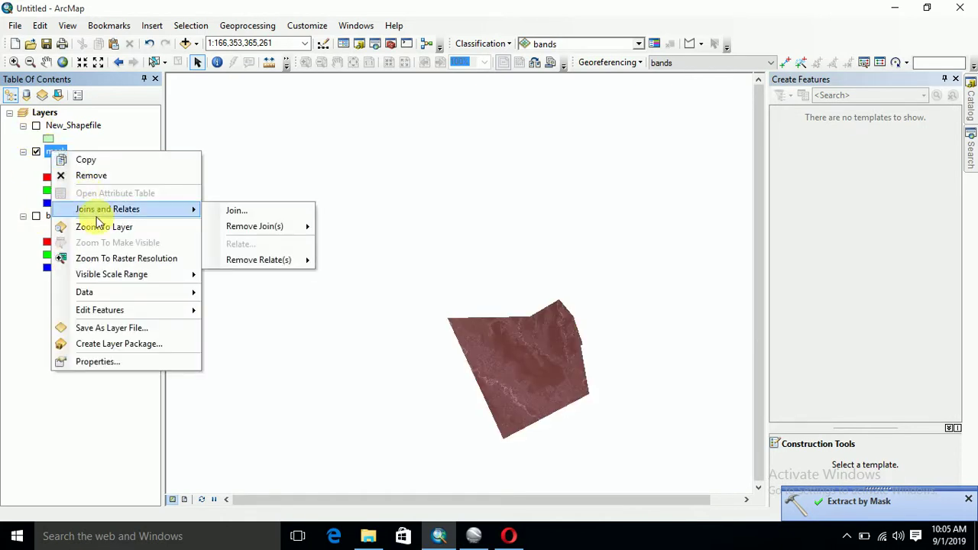
pyautogui.click(104, 227)
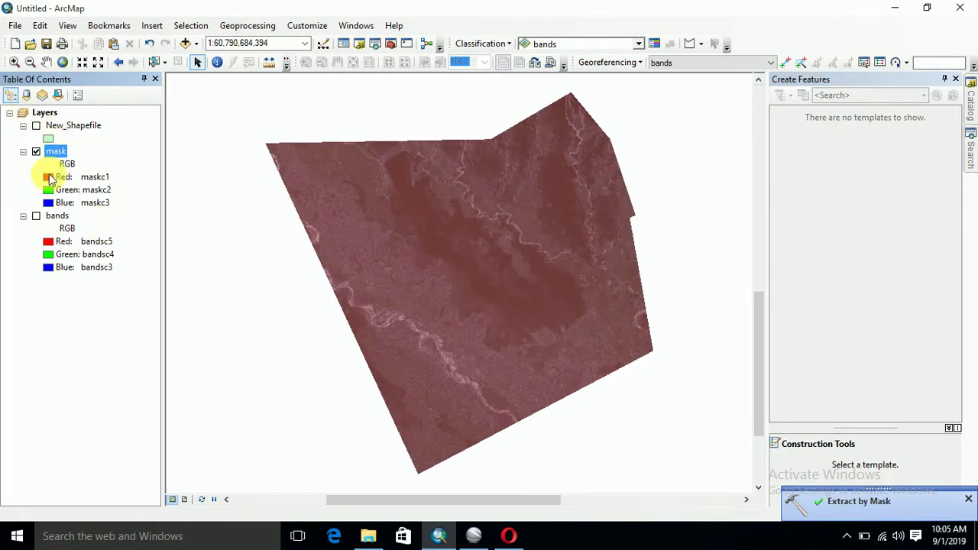
# - Set the mask raster's red channel to maskc3 and green to maskc4
pyautogui.click(80, 176)
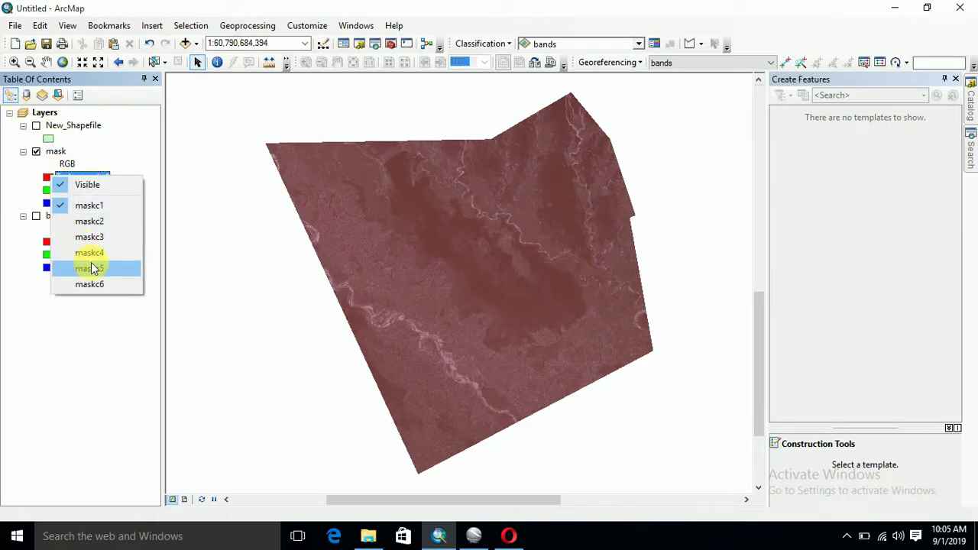
pyautogui.click(80, 268)
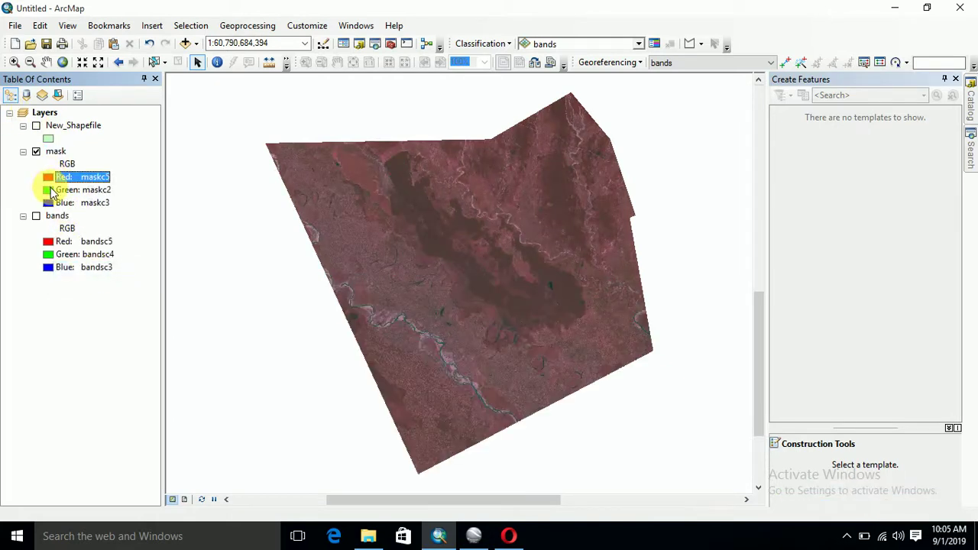
pyautogui.click(54, 190)
pyautogui.click(90, 265)
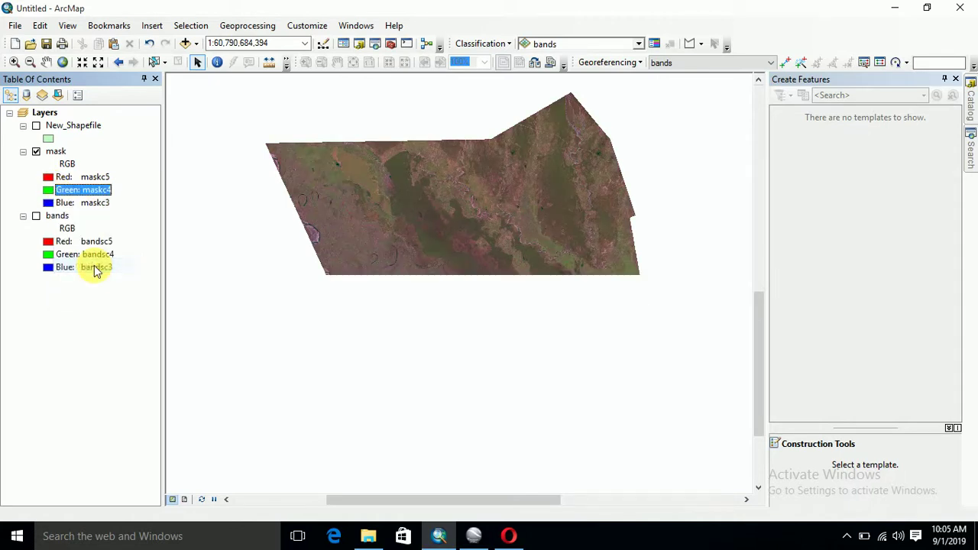
pyautogui.click(76, 177)
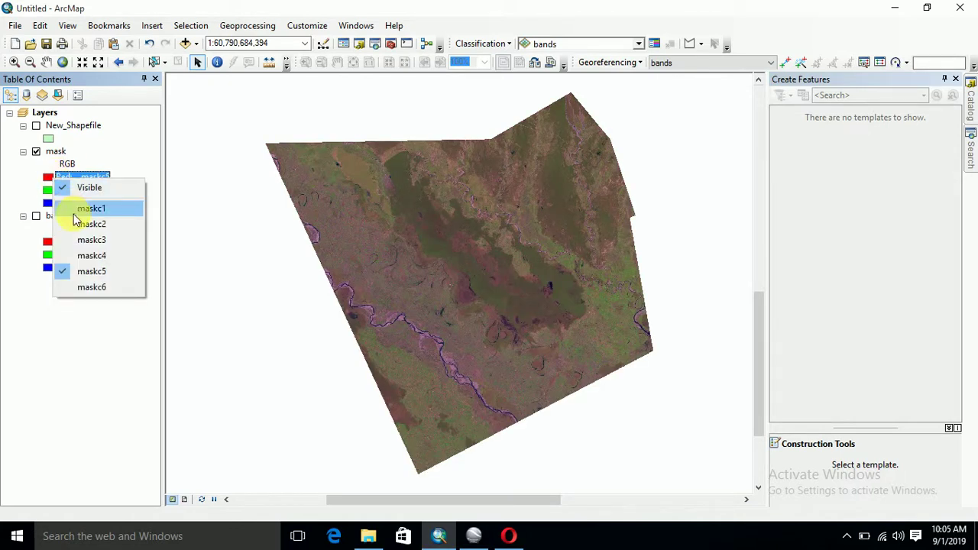
pyautogui.click(88, 240)
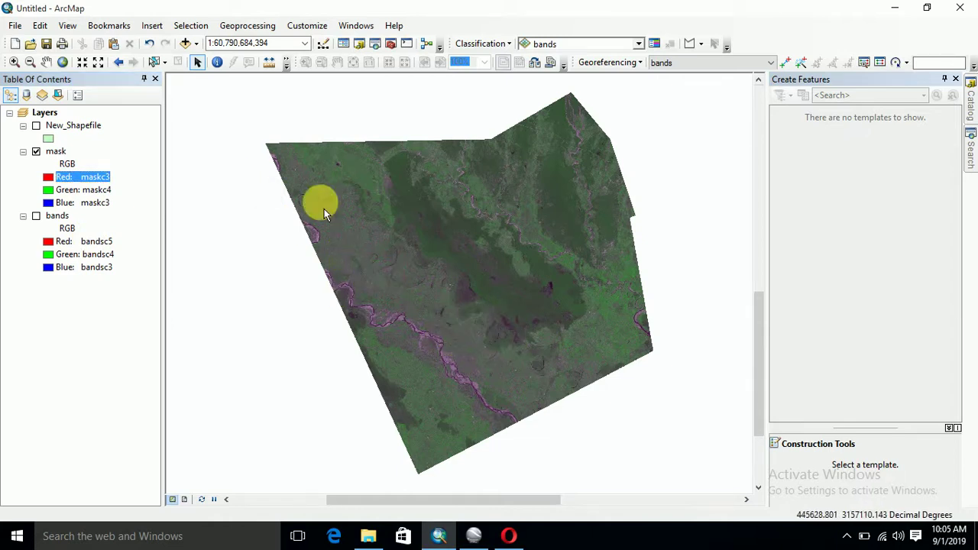
pyautogui.moveTo(243, 124); pyautogui.dragTo(723, 498)
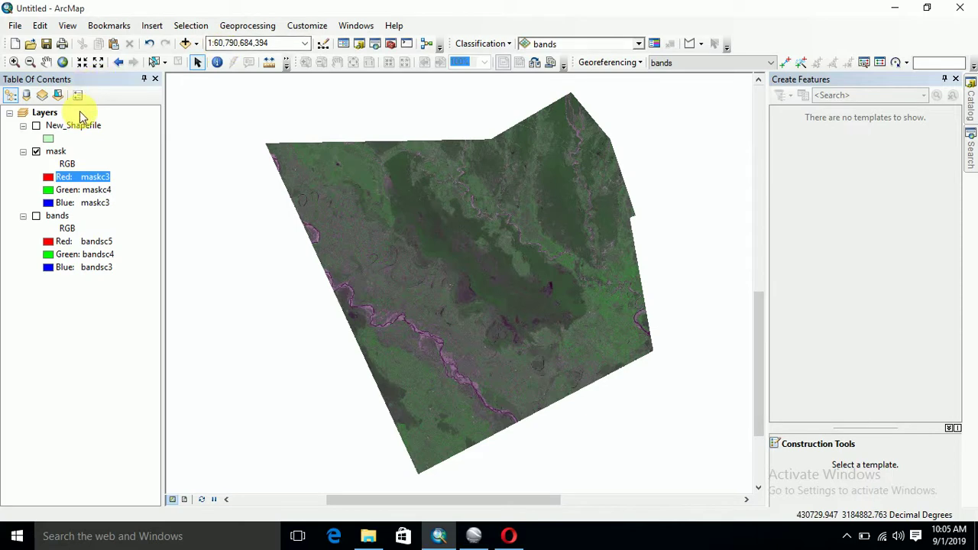